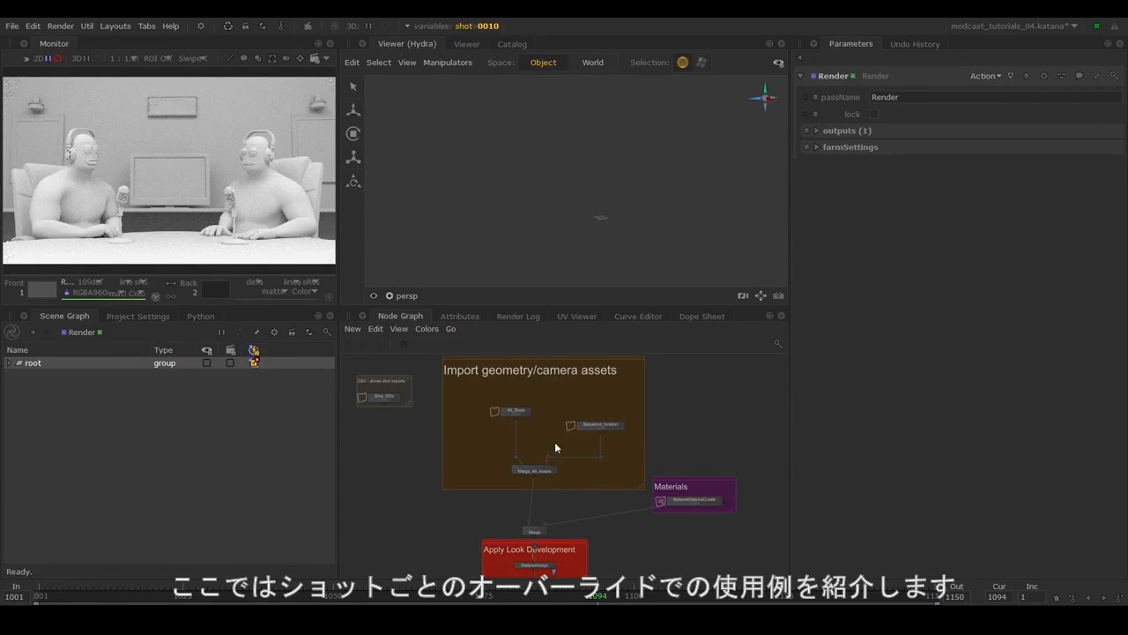
scroll(544, 444, up, 4)
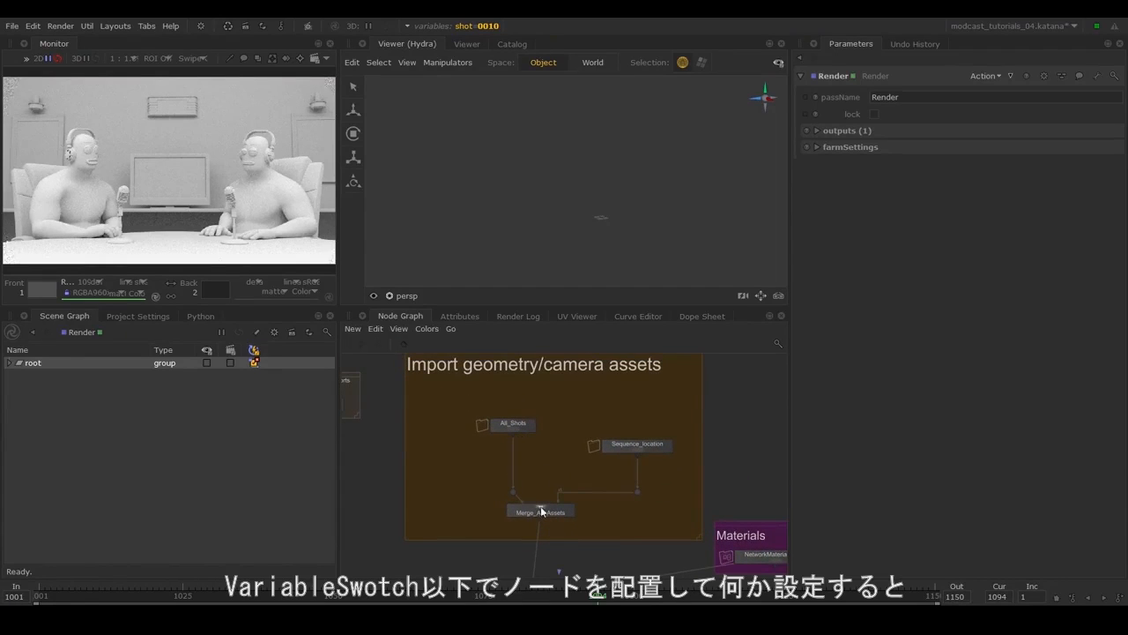
drag(541, 520, 534, 545)
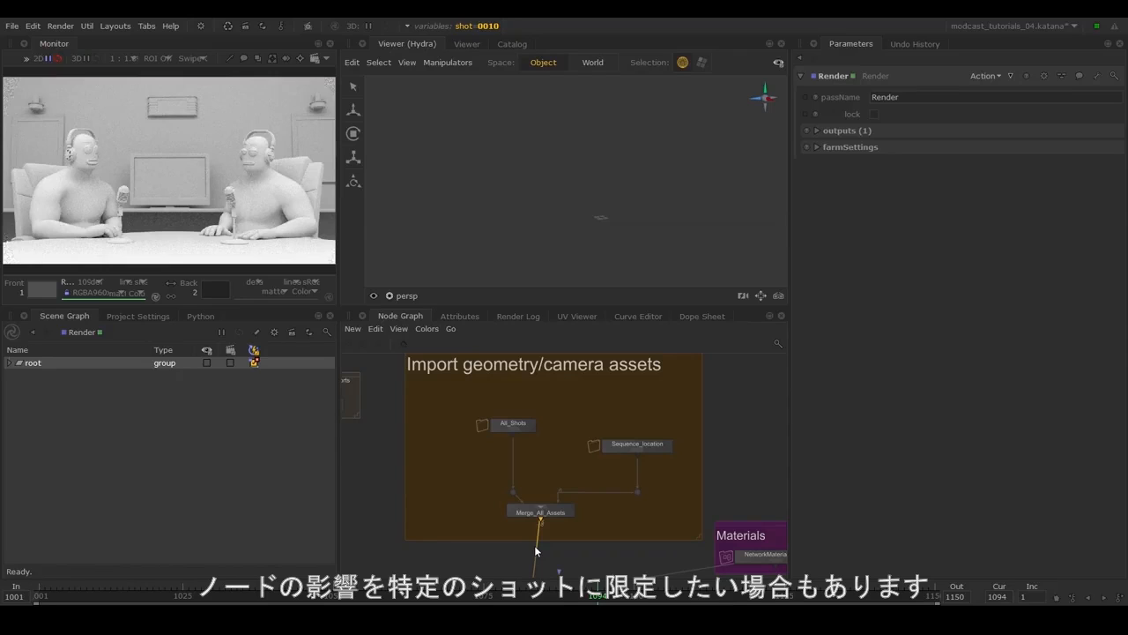
drag(535, 551, 536, 545)
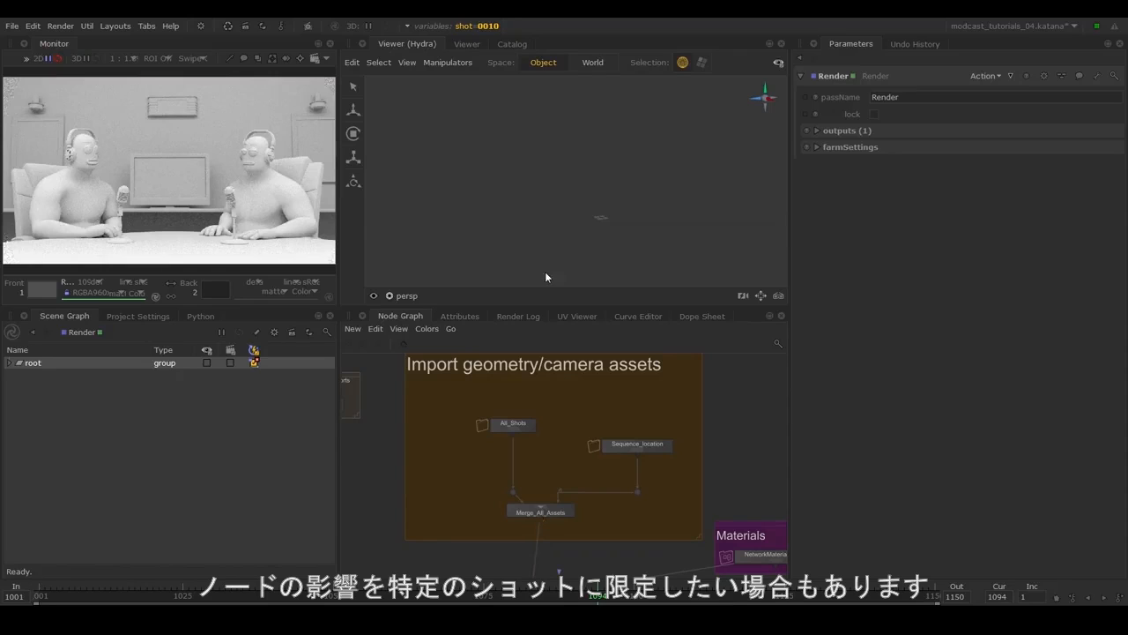
Switch the global shot variable to 0100, 0120 and 0150 in turn to check each shot's render
click(496, 29)
click(564, 78)
click(529, 174)
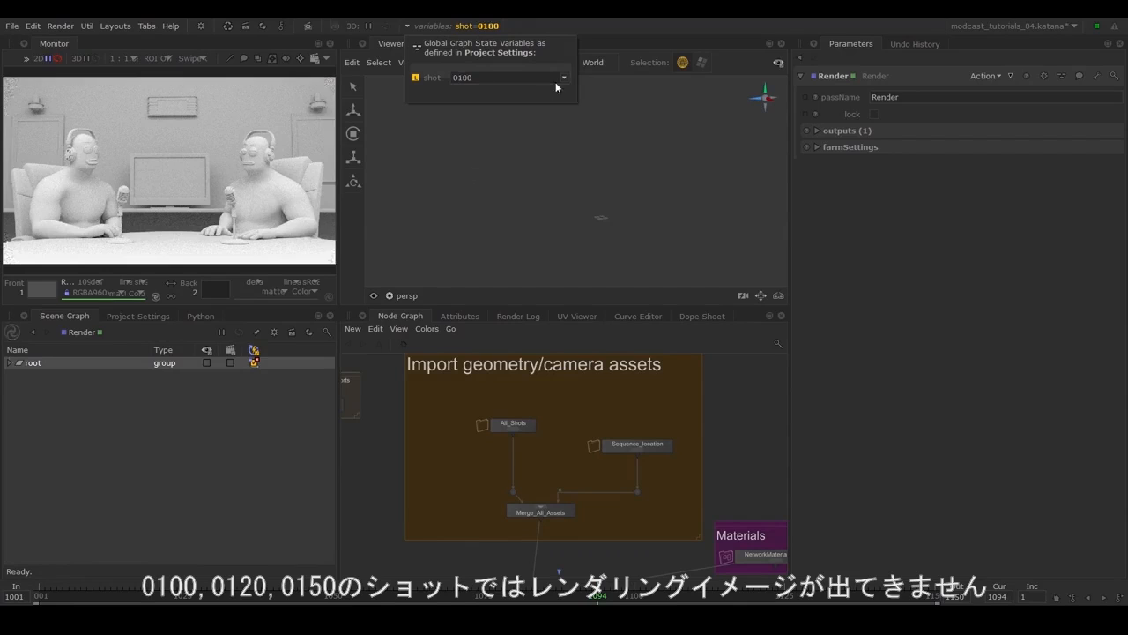
click(564, 76)
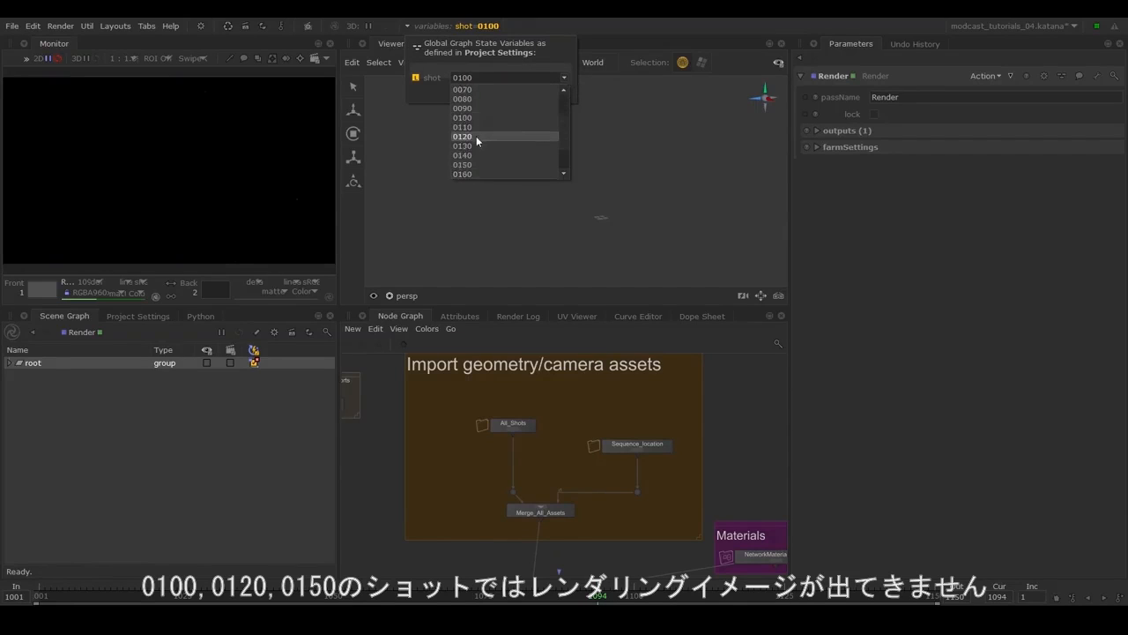
click(476, 138)
click(565, 77)
click(477, 138)
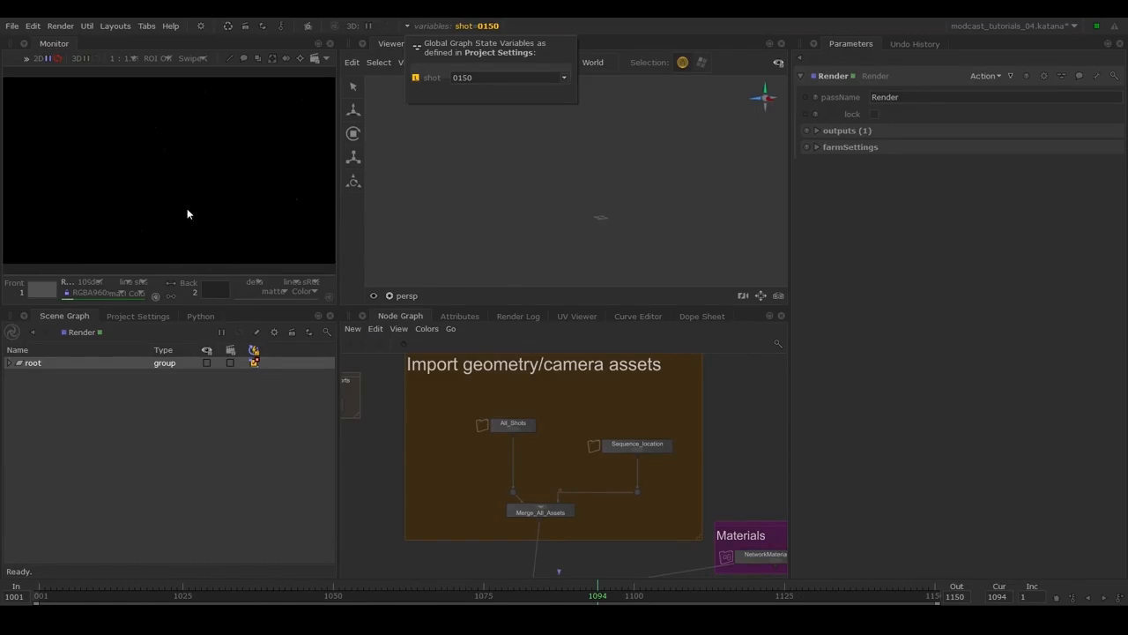
Expand the whole scene graph from root to load all the geometry in the viewer
double_click(31, 367)
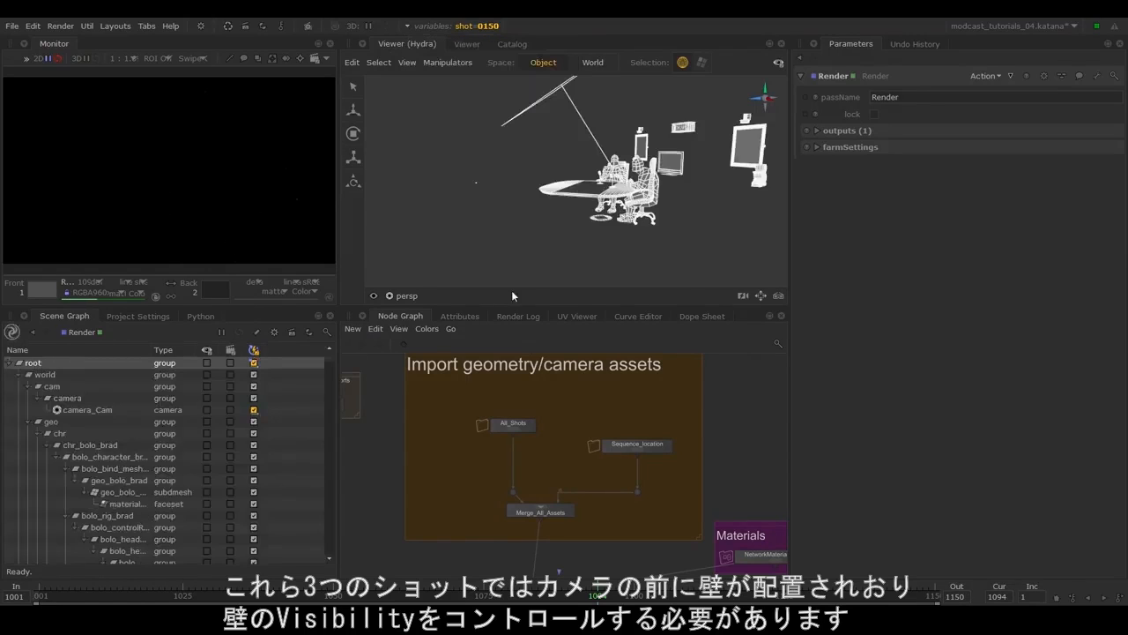
mouse_move(566, 184)
alt+mouse_down()
mouse_move(542, 183)
mouse_move(574, 182)
alt+mouse_up()
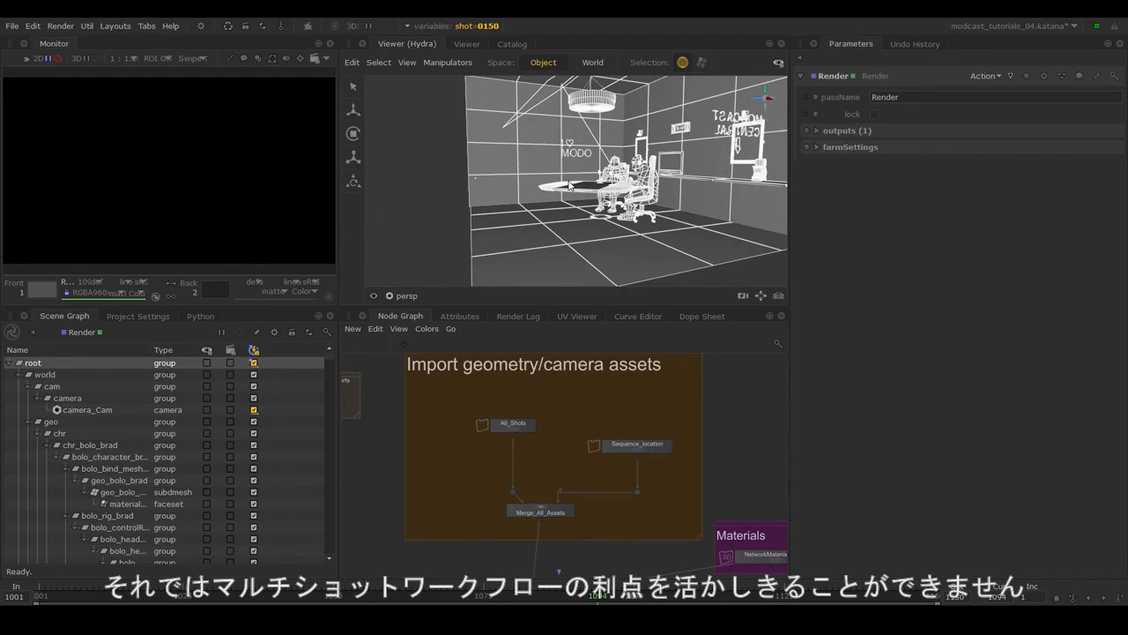
Insert a Dot node on the output link just below Merge_All_Assets
middle_drag(542, 456, 552, 357)
scroll(551, 392, up, 5)
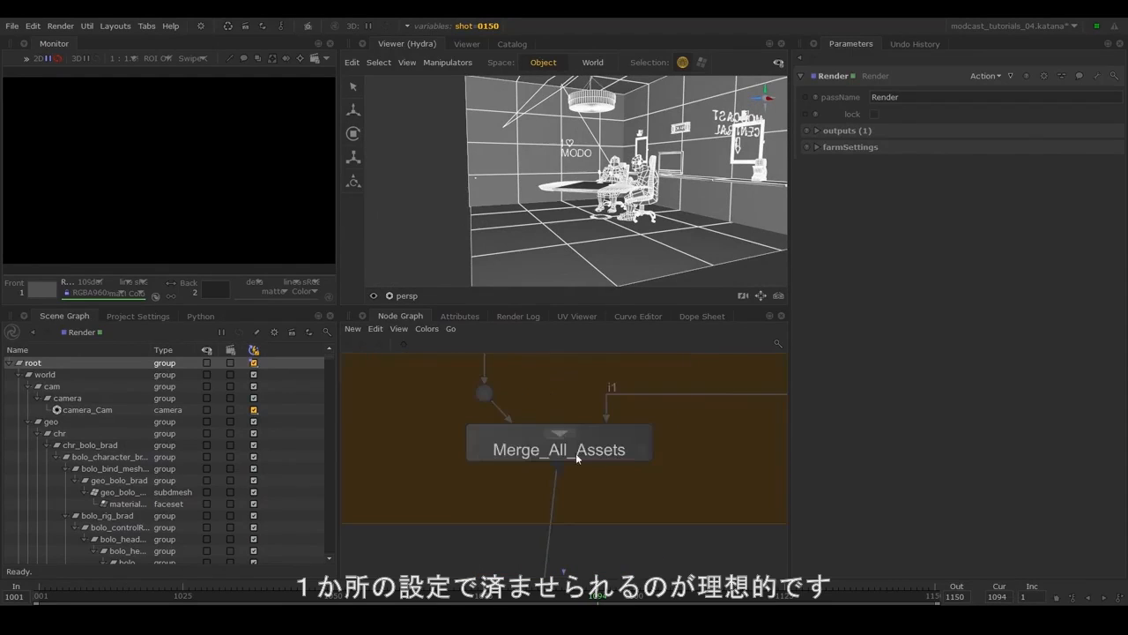
click(587, 454)
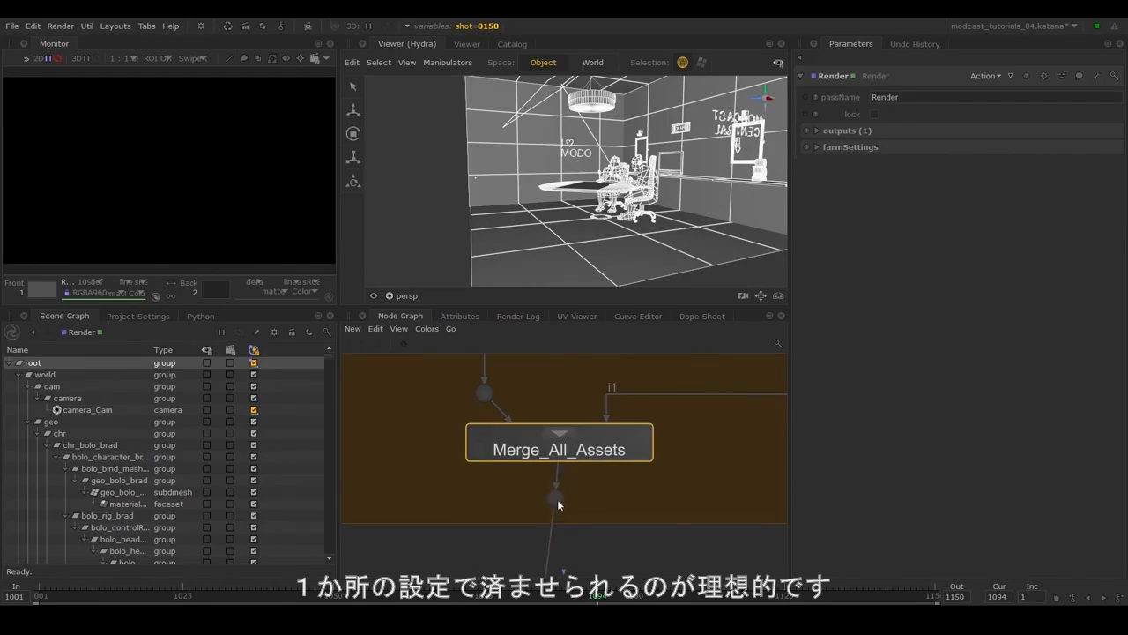
click(569, 501)
Create a VariableSwitch node and insert it on the link between the Dot and the Merge node
middle_drag(587, 500, 568, 380)
middle_drag(568, 435, 569, 457)
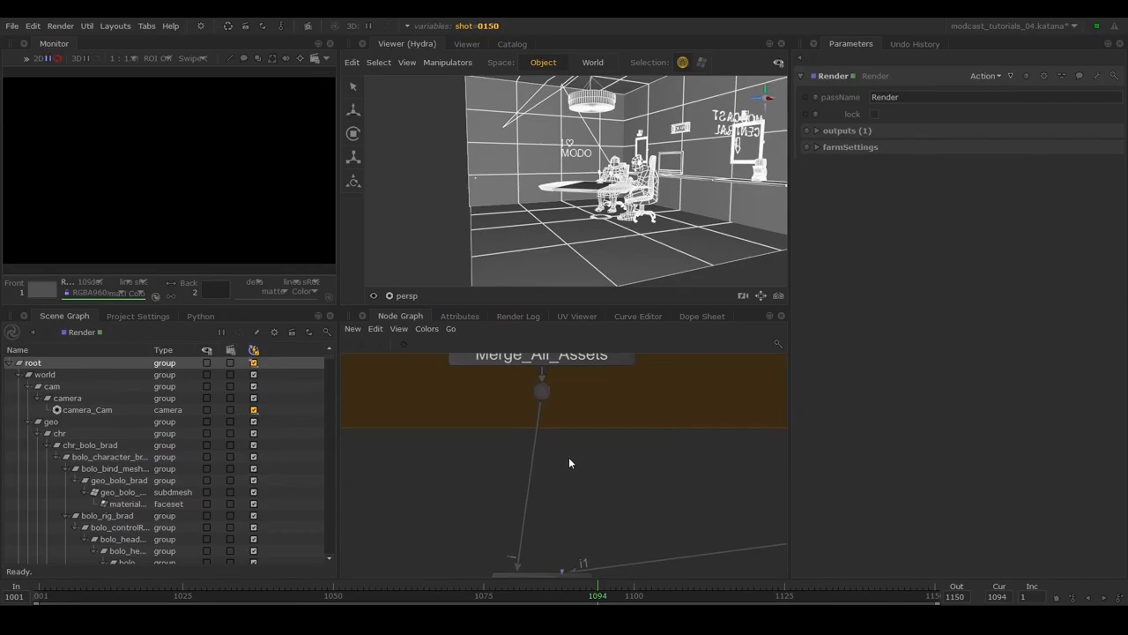
key(Tab)
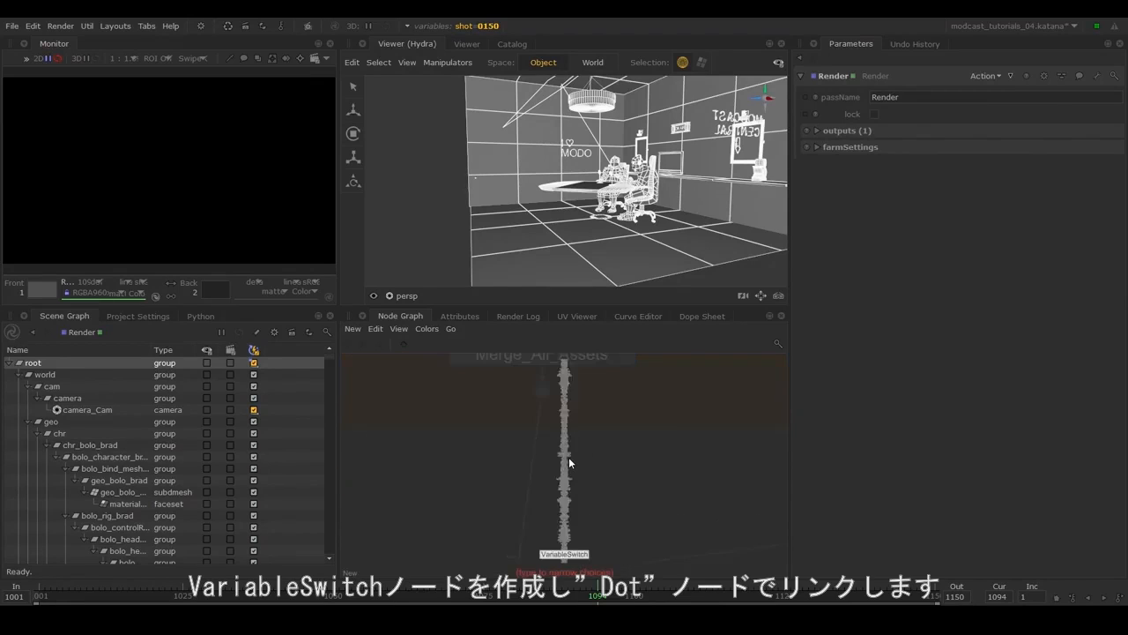
click(579, 476)
click(538, 483)
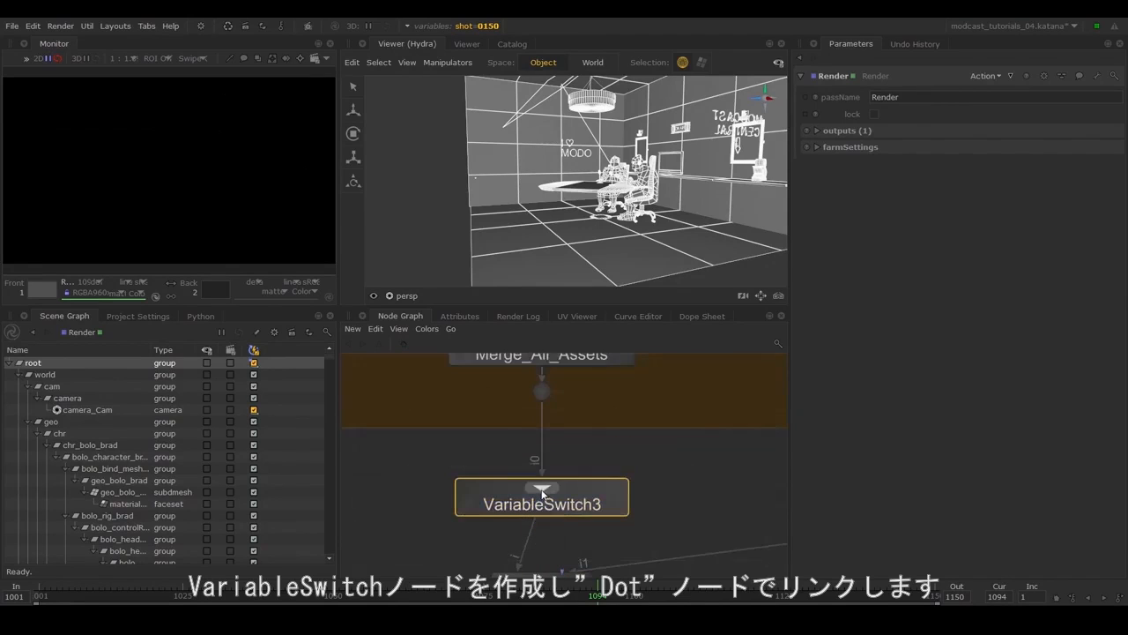
Link the Dot to the VariableSwitch's i0 and i1 inputs, with a separate Dot on each branch, spread apart
key(period)
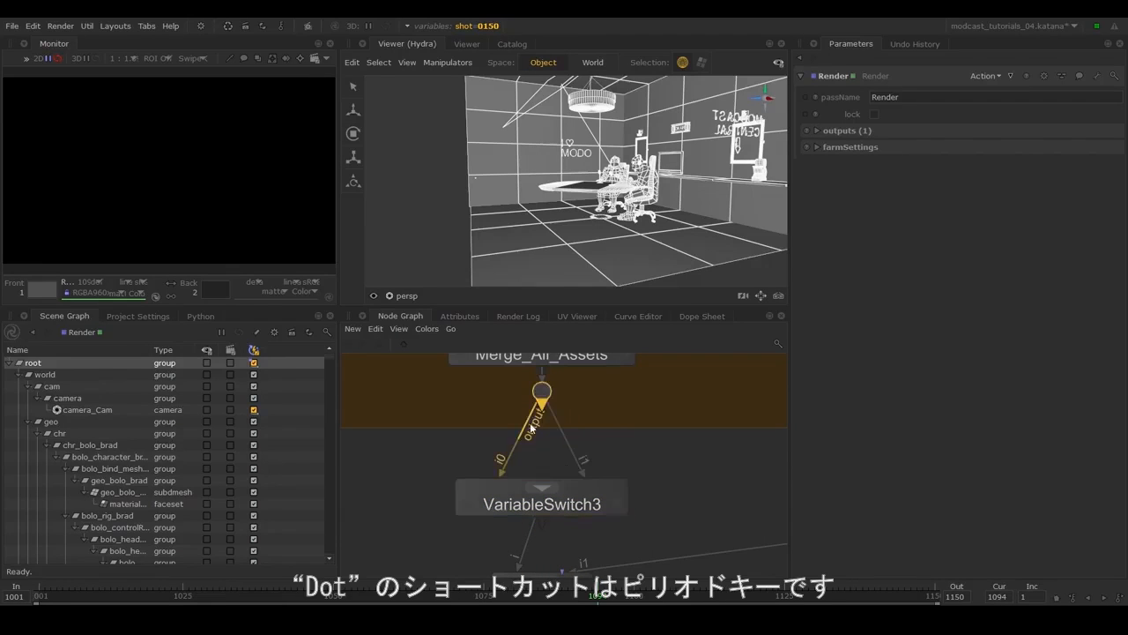
click(503, 409)
click(546, 396)
key(period)
drag(567, 441, 612, 411)
drag(504, 411, 469, 413)
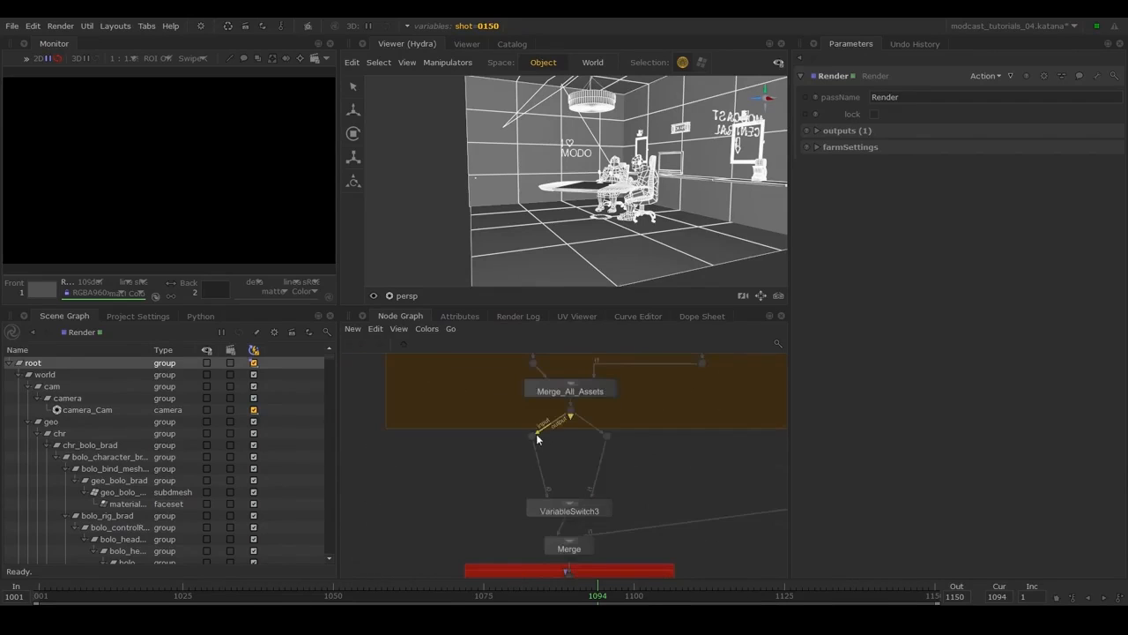
Dim the nodes that do not contribute to the viewed node in the node graph
click(398, 328)
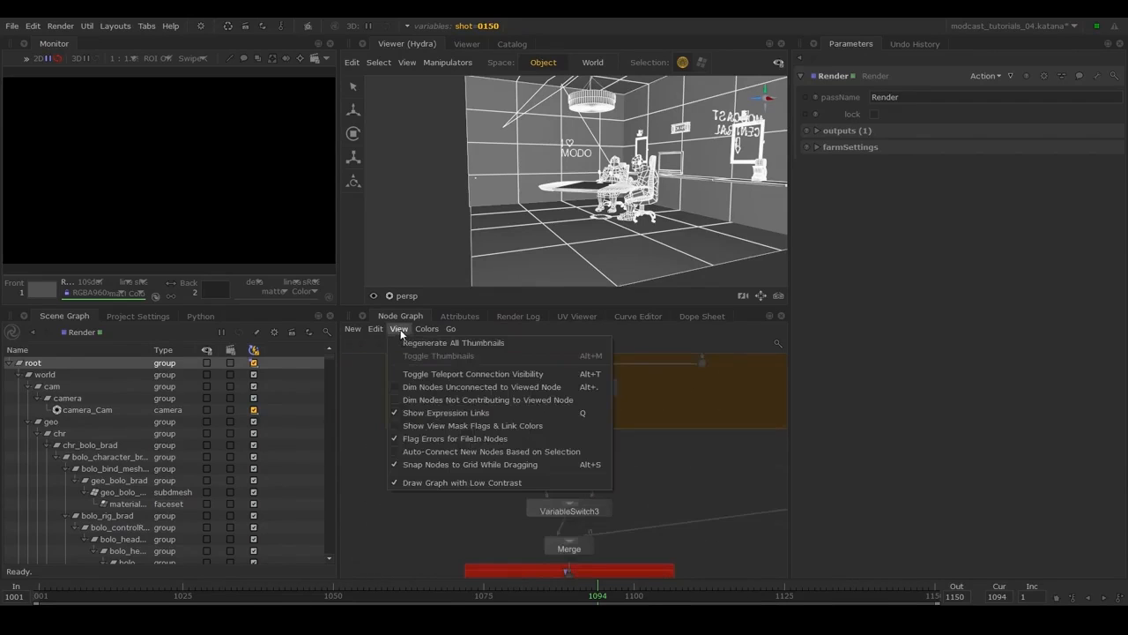
click(459, 395)
double_click(608, 510)
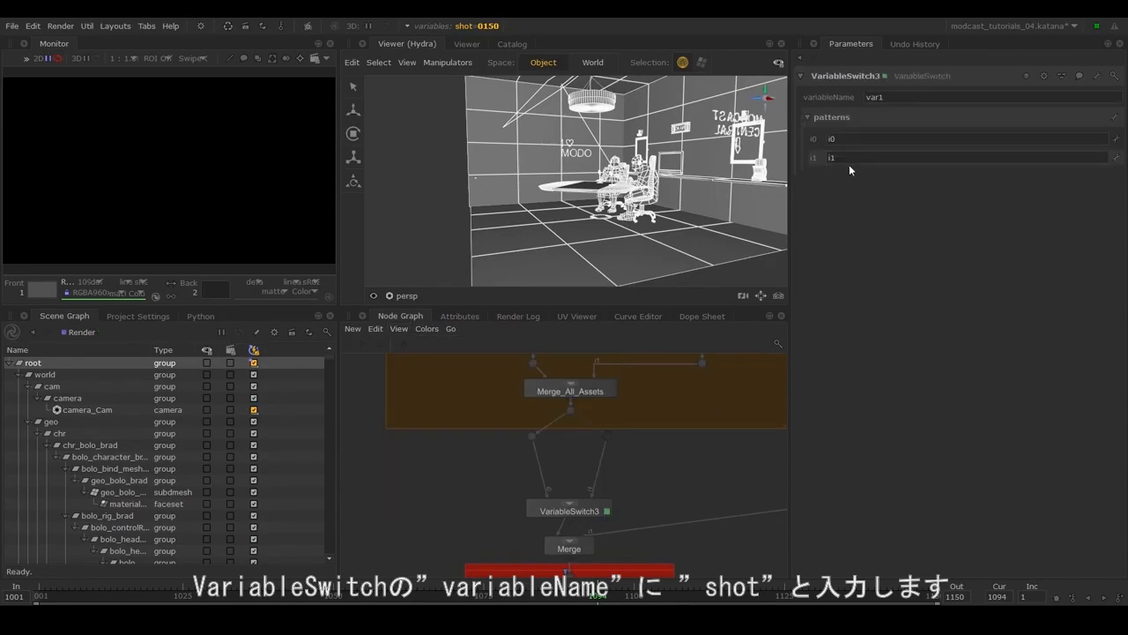
double_click(891, 98)
text(shot)
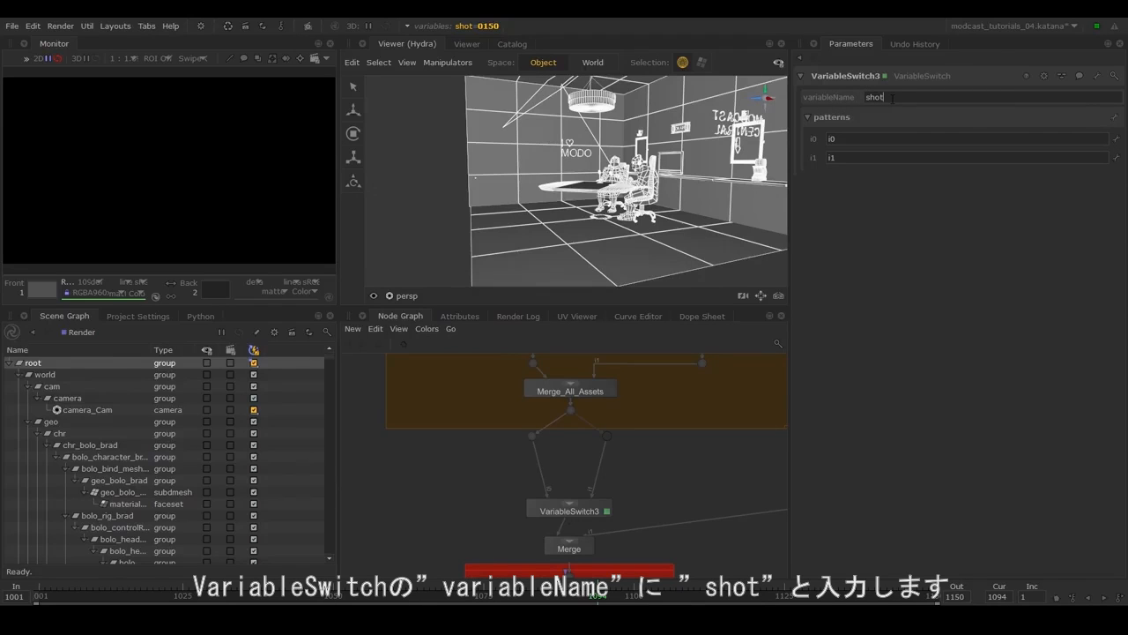
key(Return)
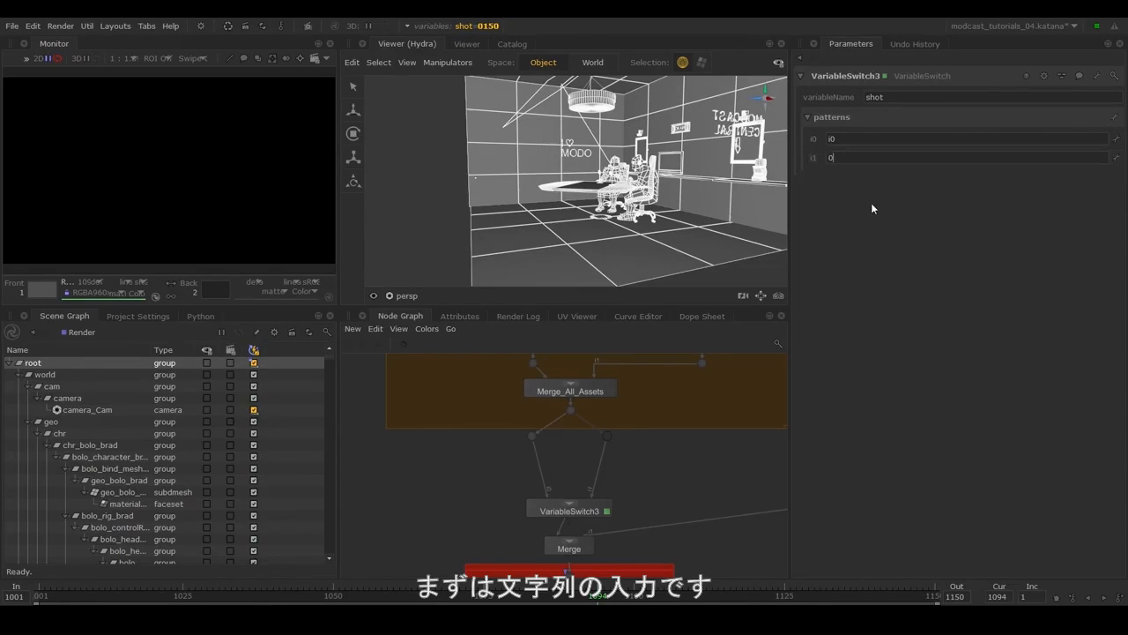
text(100 )
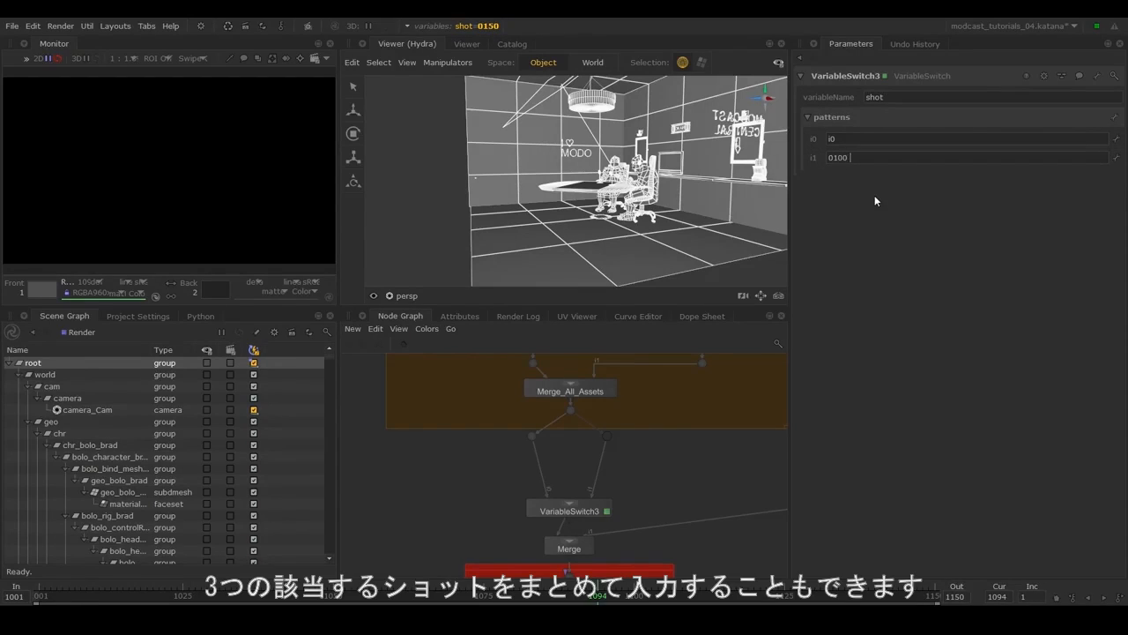
text(0120 0150)
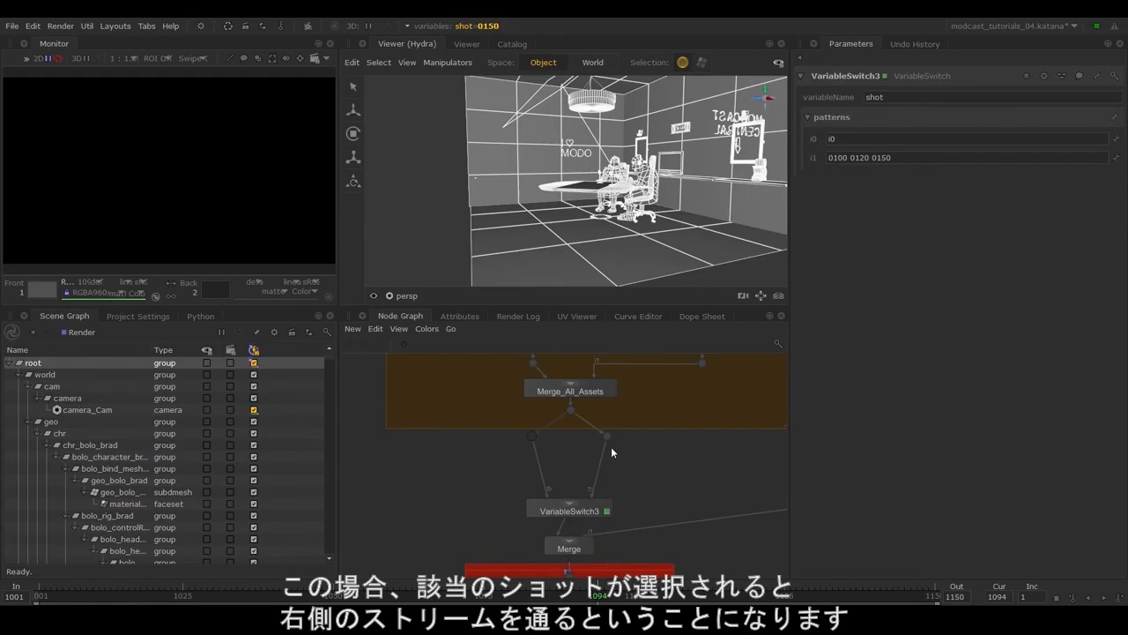
Switch the global shot variable to 0120 and 0110 to check which branch each shot uses
click(489, 26)
click(562, 79)
scroll(479, 137, down, 2)
click(475, 146)
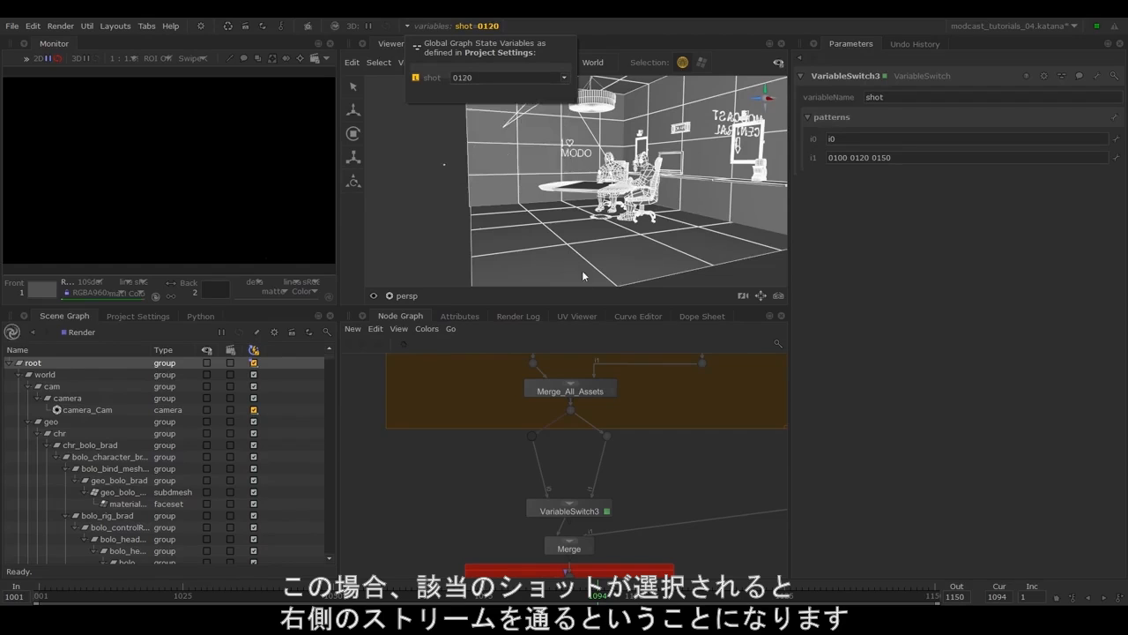
click(562, 78)
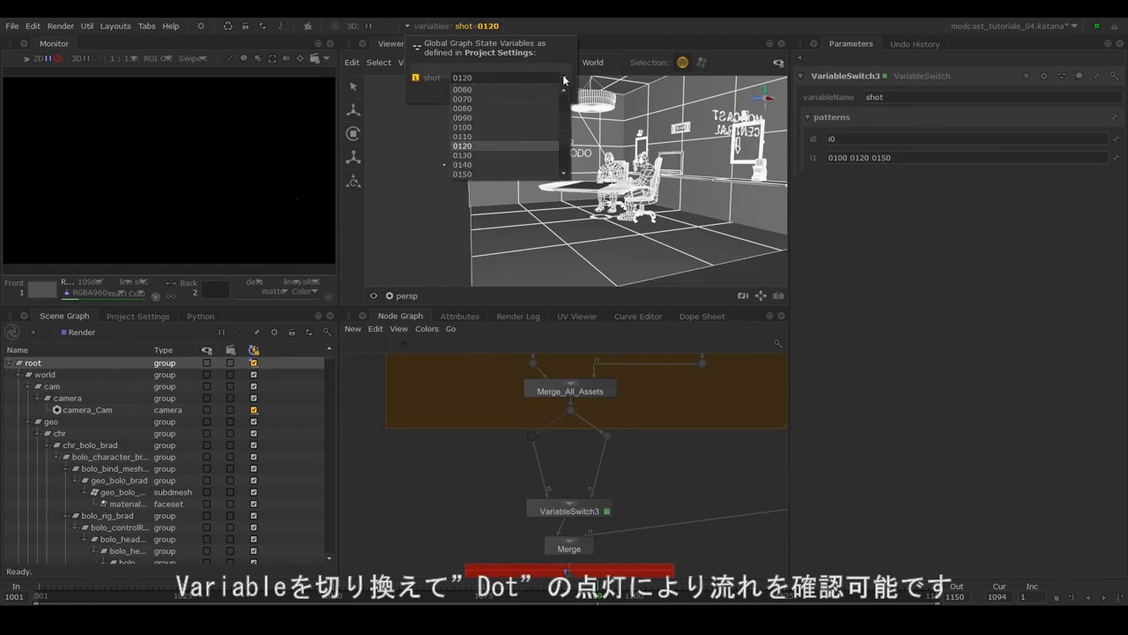
click(475, 141)
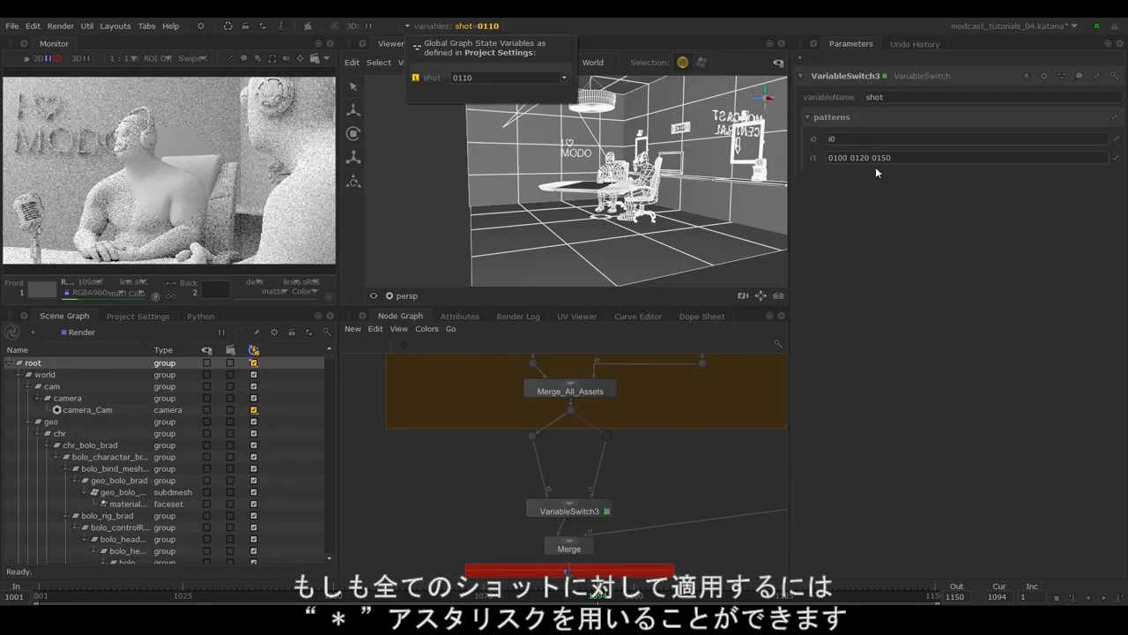
Replace the i1 pattern with the wildcard * and extend it to * - 0010 to exclude shot 0010
drag(891, 157, 829, 157)
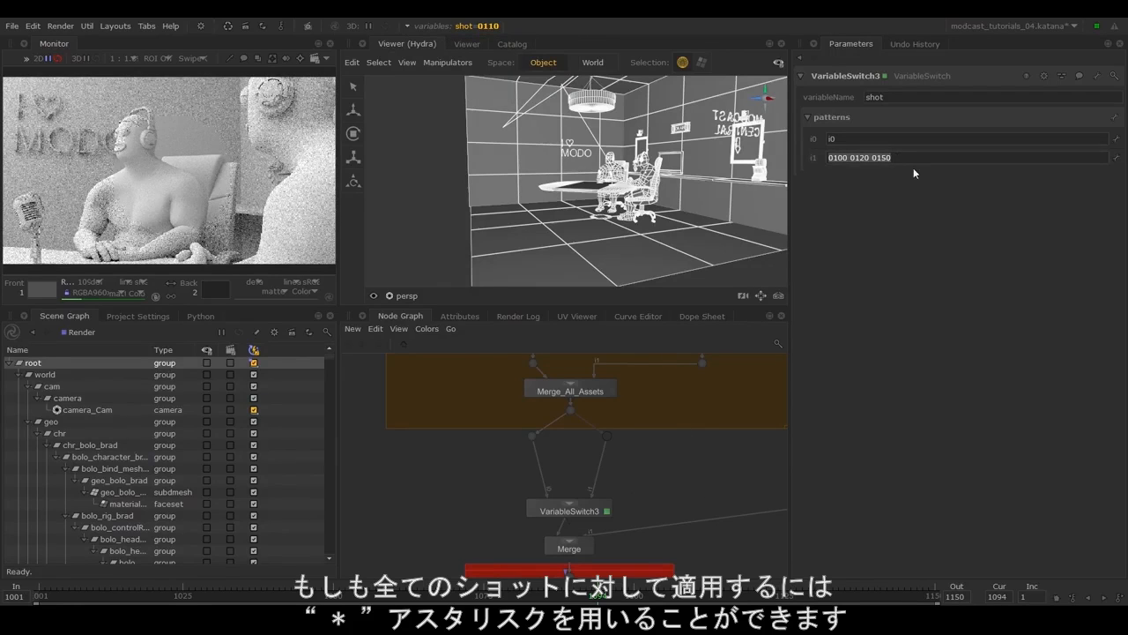
text(*)
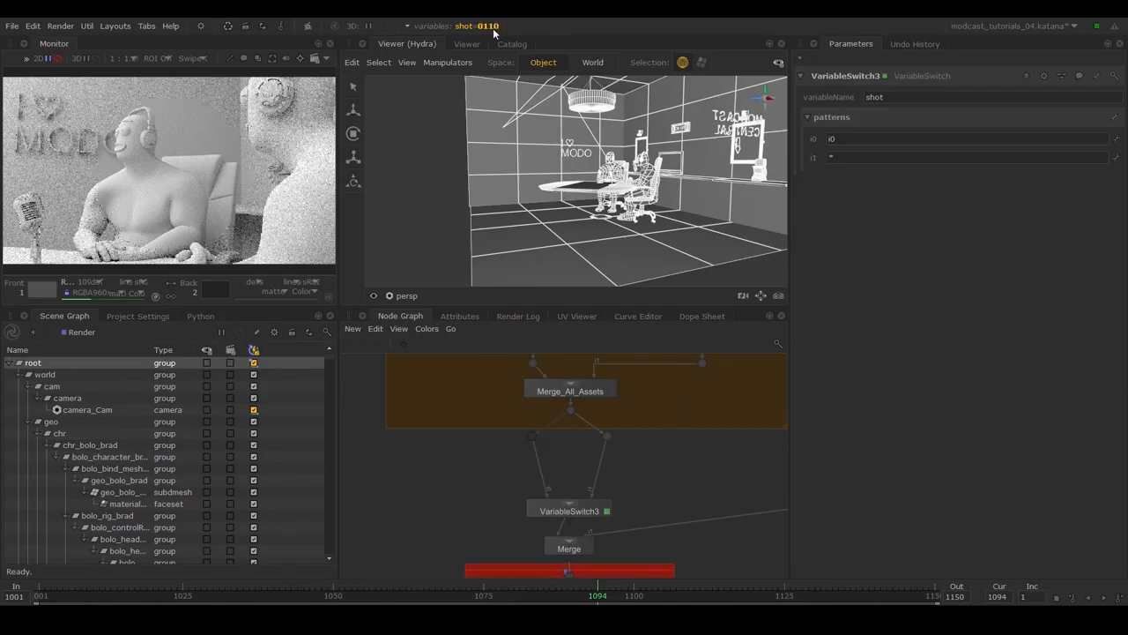
text(- 0010)
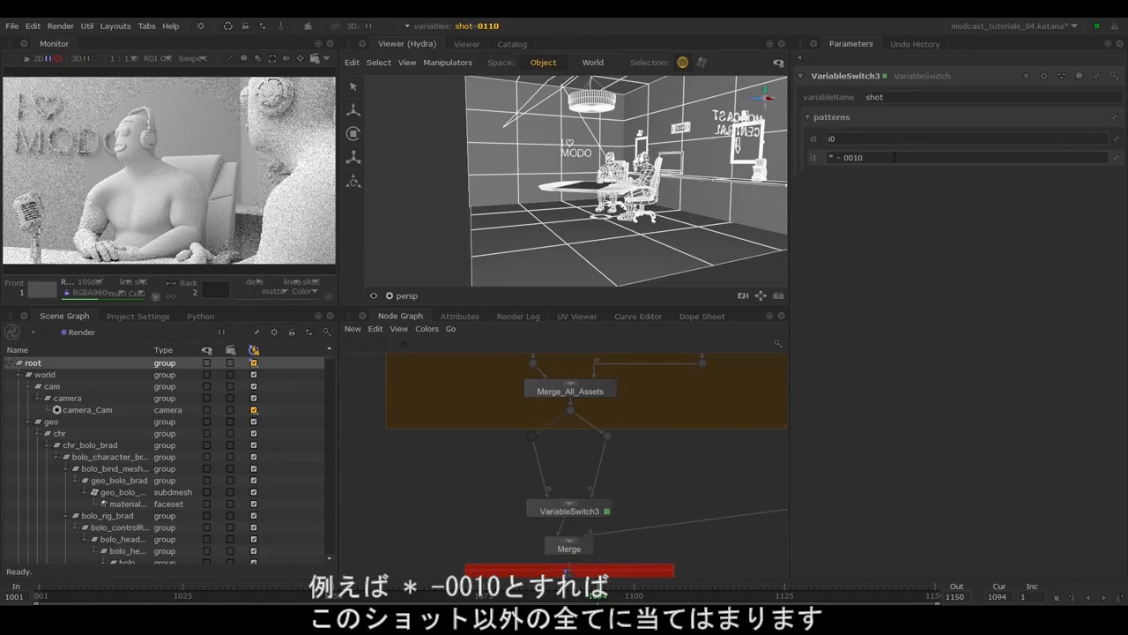
Switch the global shot variable to 0010 to check the excluded shot's branch
click(476, 25)
click(507, 78)
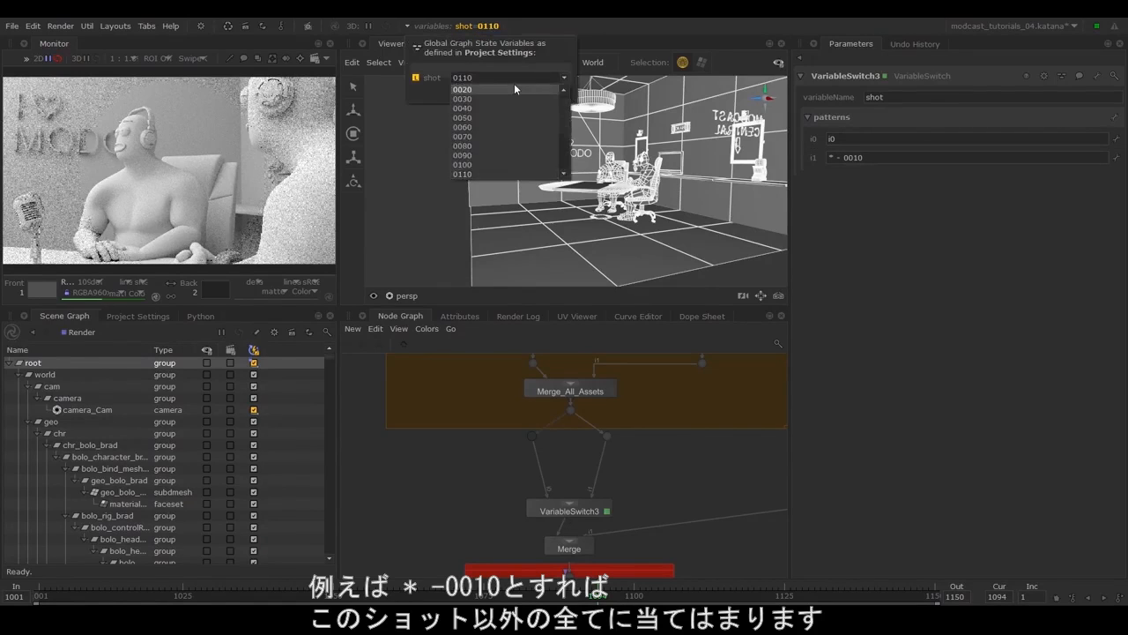
click(510, 89)
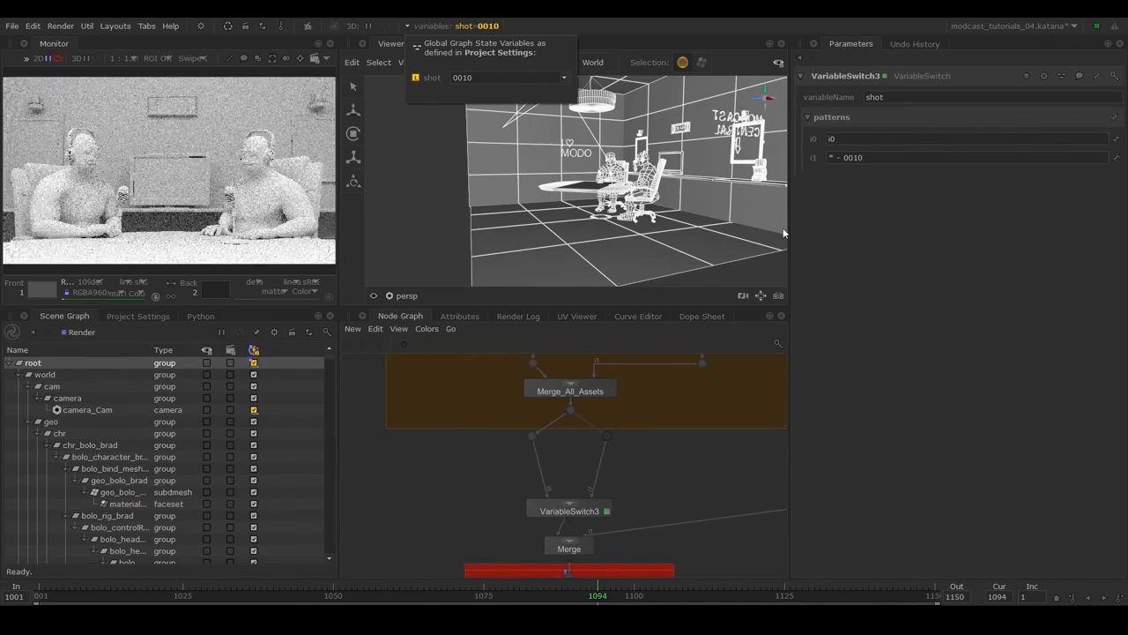
Replace the VariableSwitch's i1 pattern with 00?0
click(869, 159)
triple_click(868, 159)
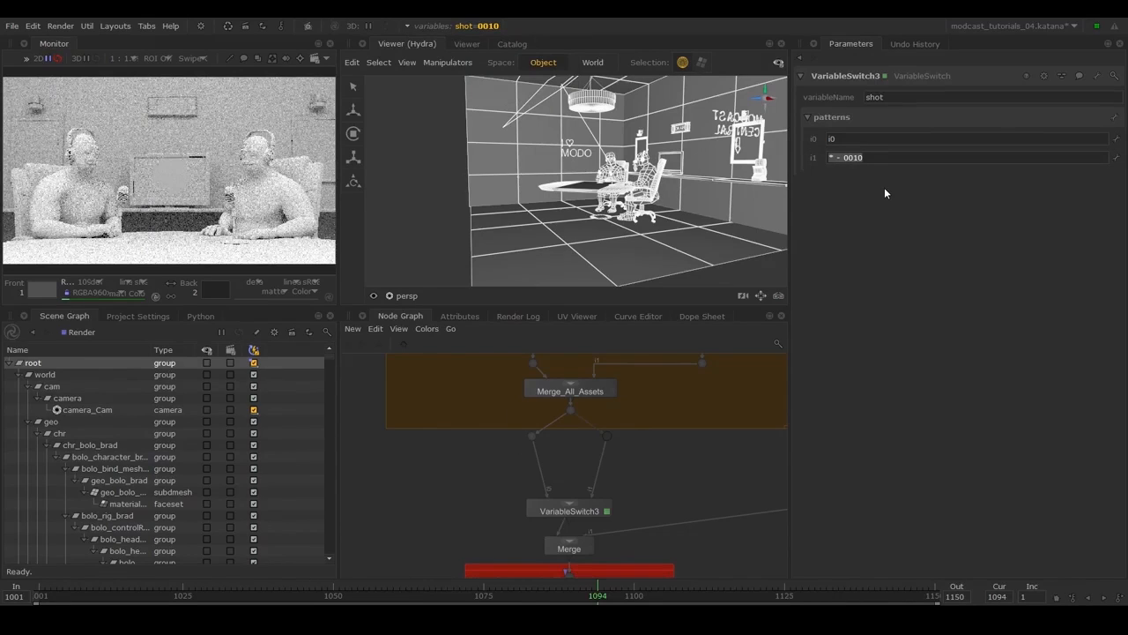
text(00?0)
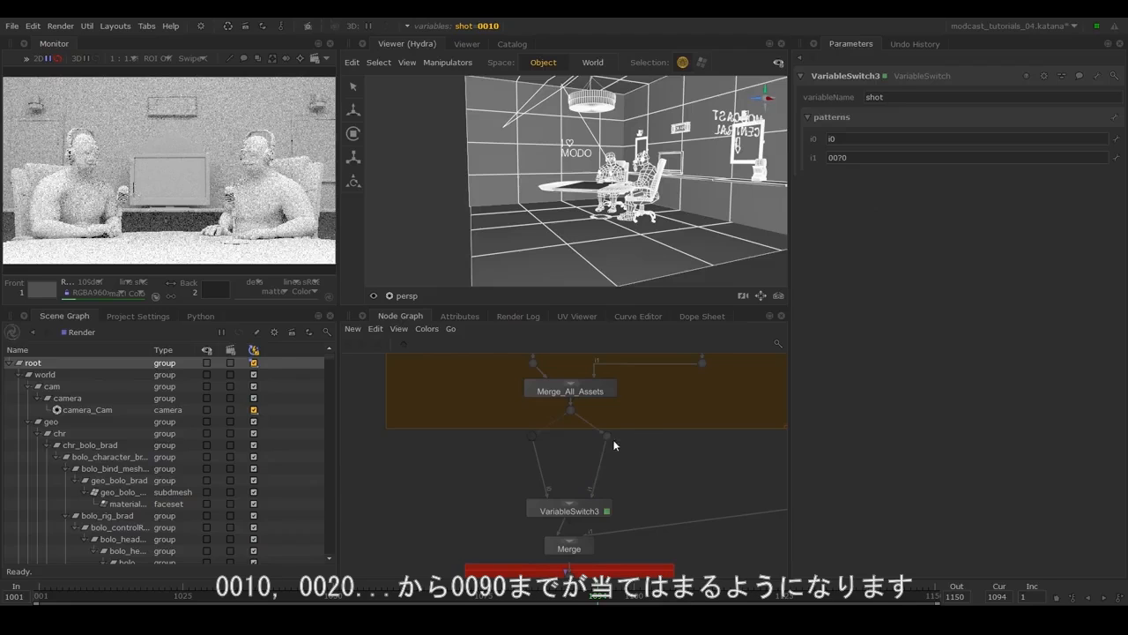
Test the single-character wildcard pattern by switching the global shot variable to 0050 and 0100
click(490, 26)
click(564, 78)
click(503, 127)
click(566, 79)
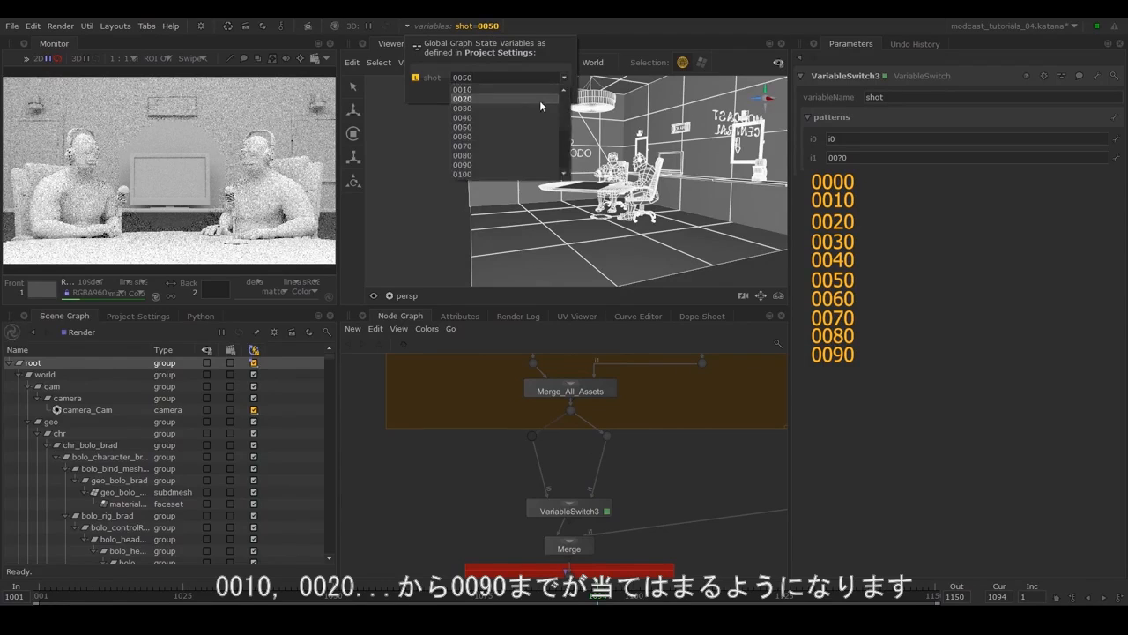
scroll(521, 126, down, 2)
click(486, 119)
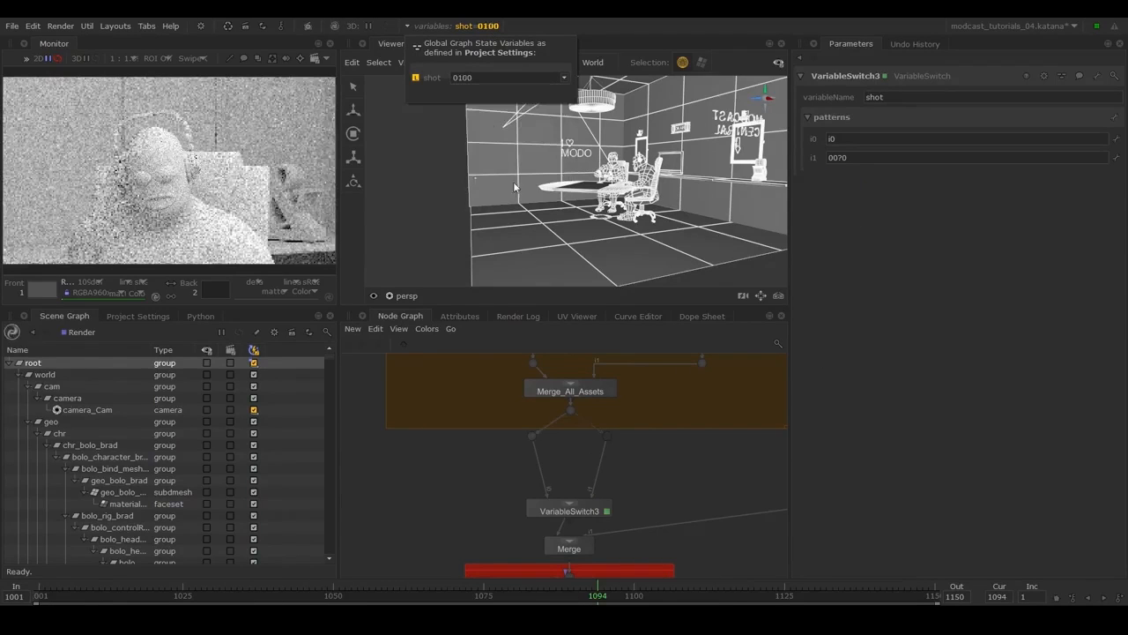
click(671, 474)
click(854, 158)
text(0100 0120 0150)
key(Return)
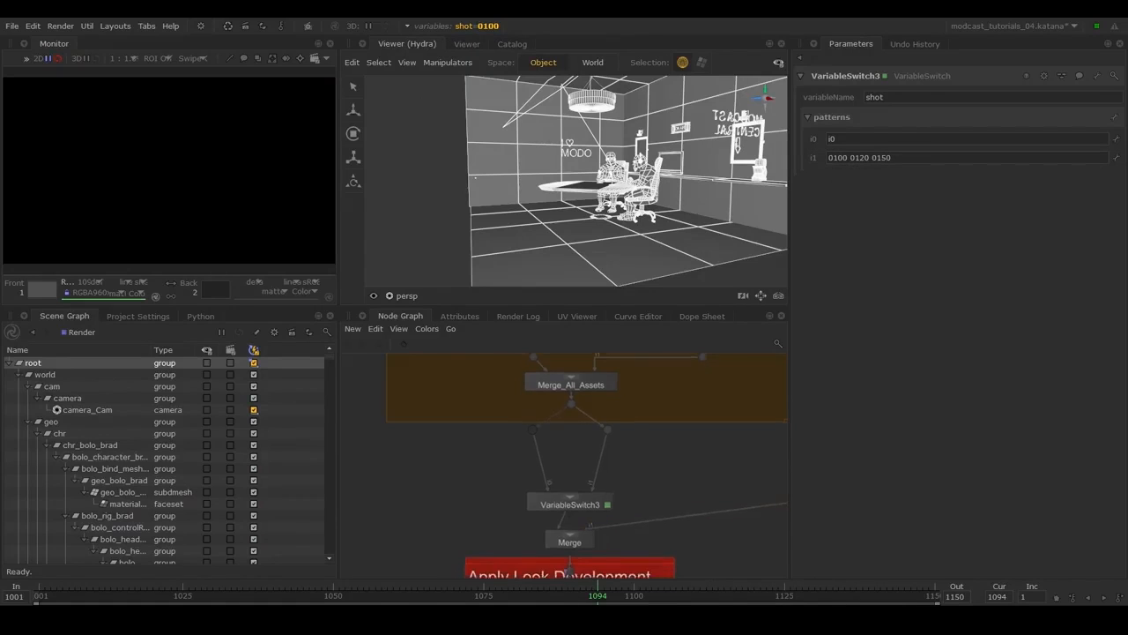
Add a DlObjectSettings node and insert it on the branch feeding the VariableSwitch's i1 input
scroll(617, 452, up, 5)
key(Tab)
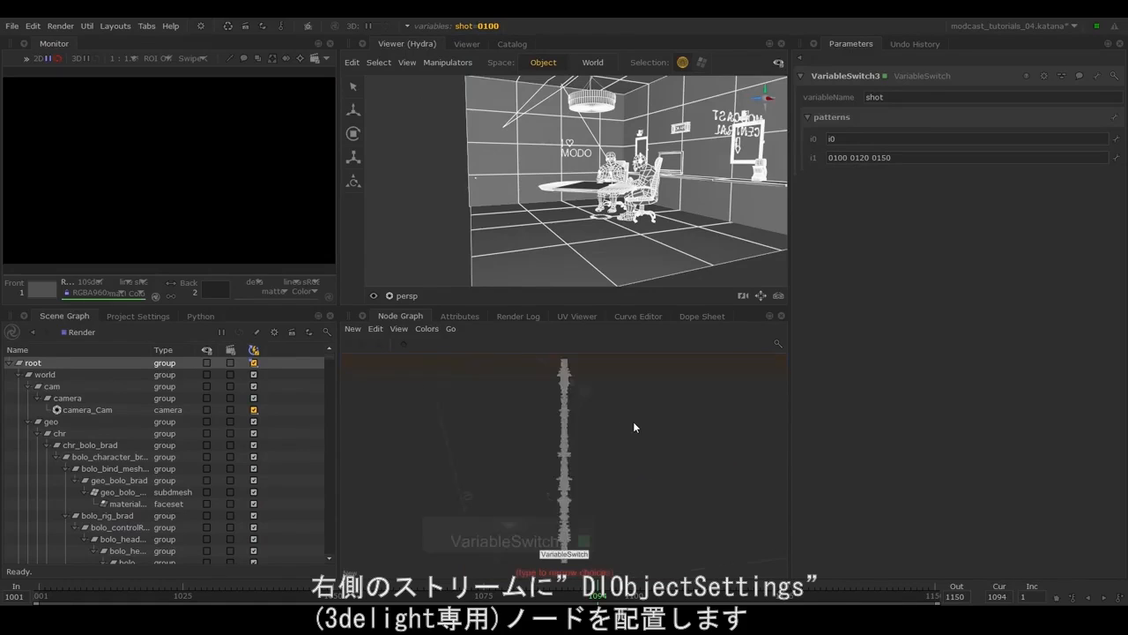
text(dl)
click(632, 423)
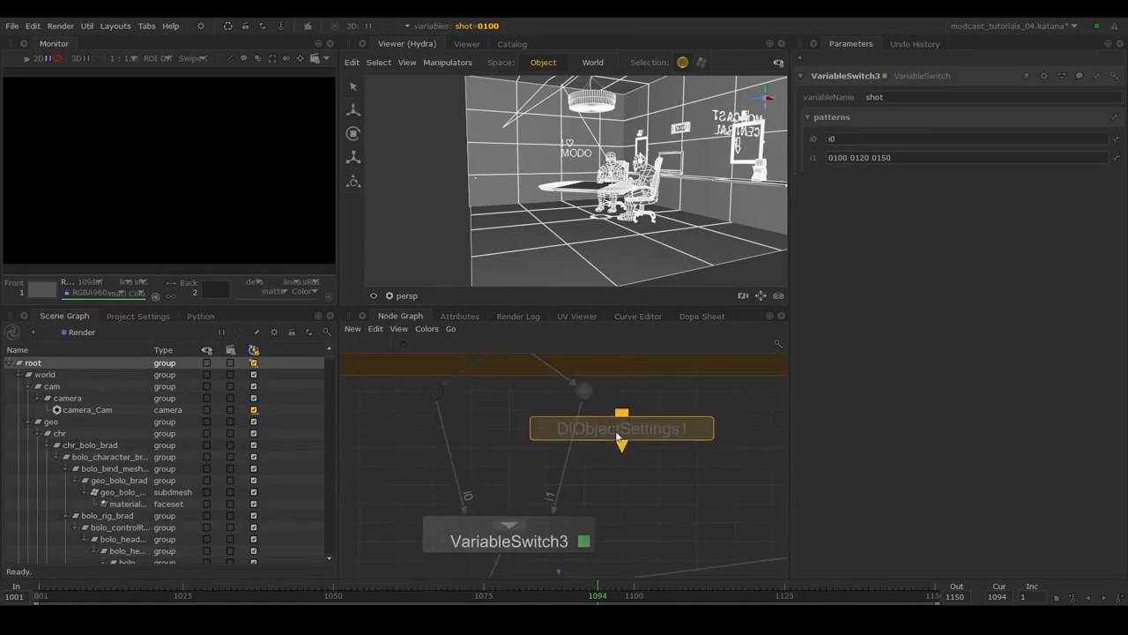
click(597, 435)
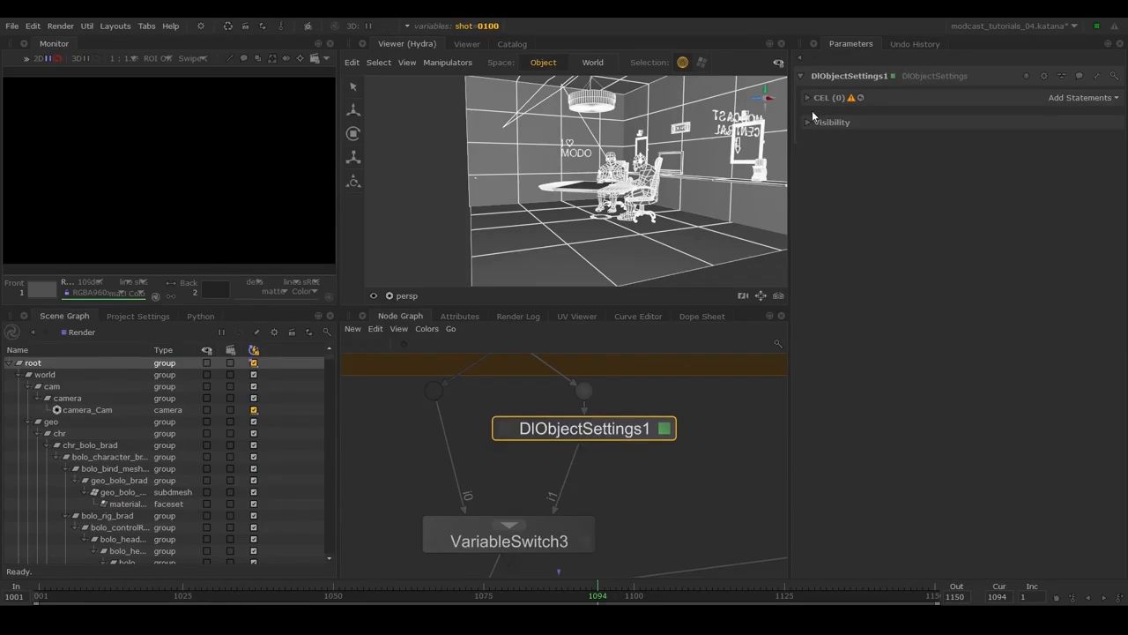
Assign wall_03_Shape to the DlObjectSettings node's CEL statement and turn off Visible to Camera
alt+drag(602, 214, 551, 217)
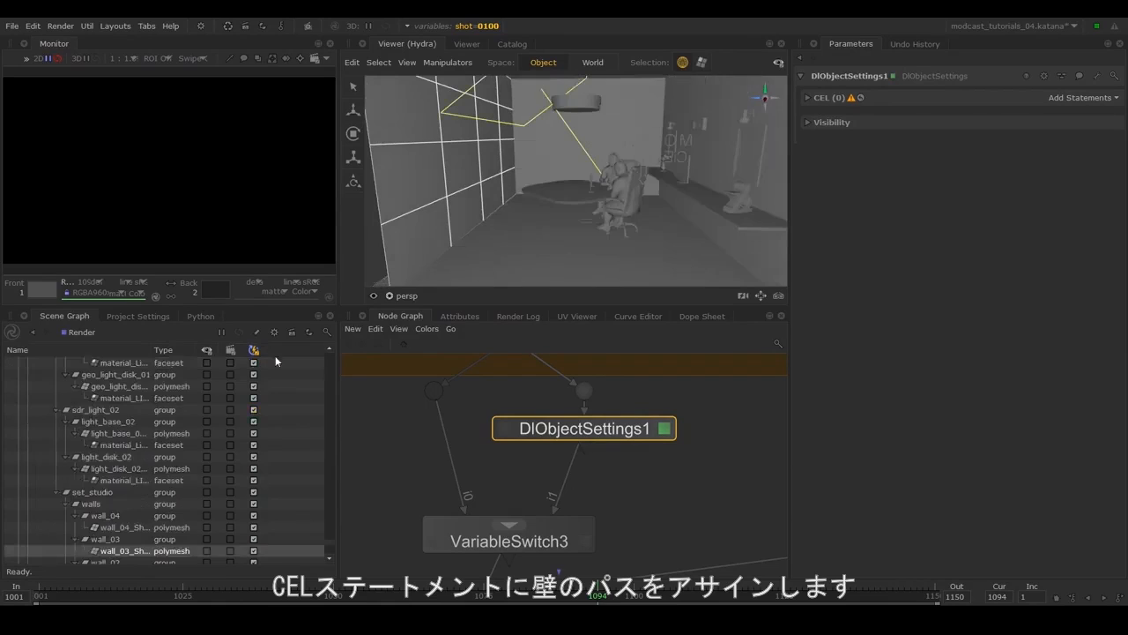
mouse_move(132, 551)
mouse_down()
mouse_move(827, 274)
mouse_move(1070, 97)
mouse_up()
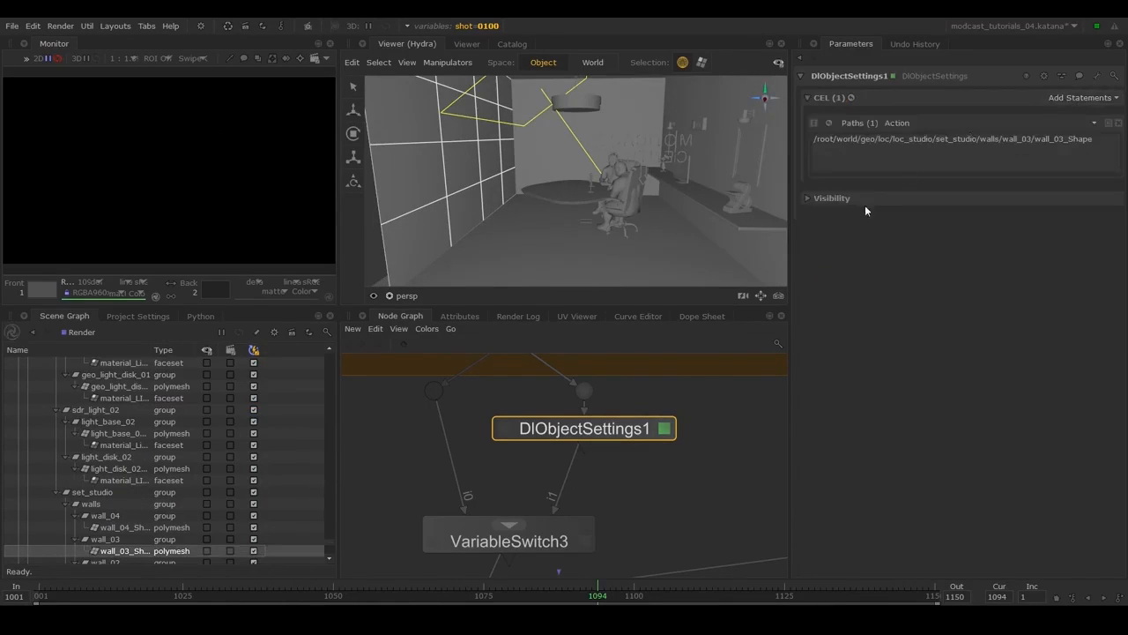
click(833, 199)
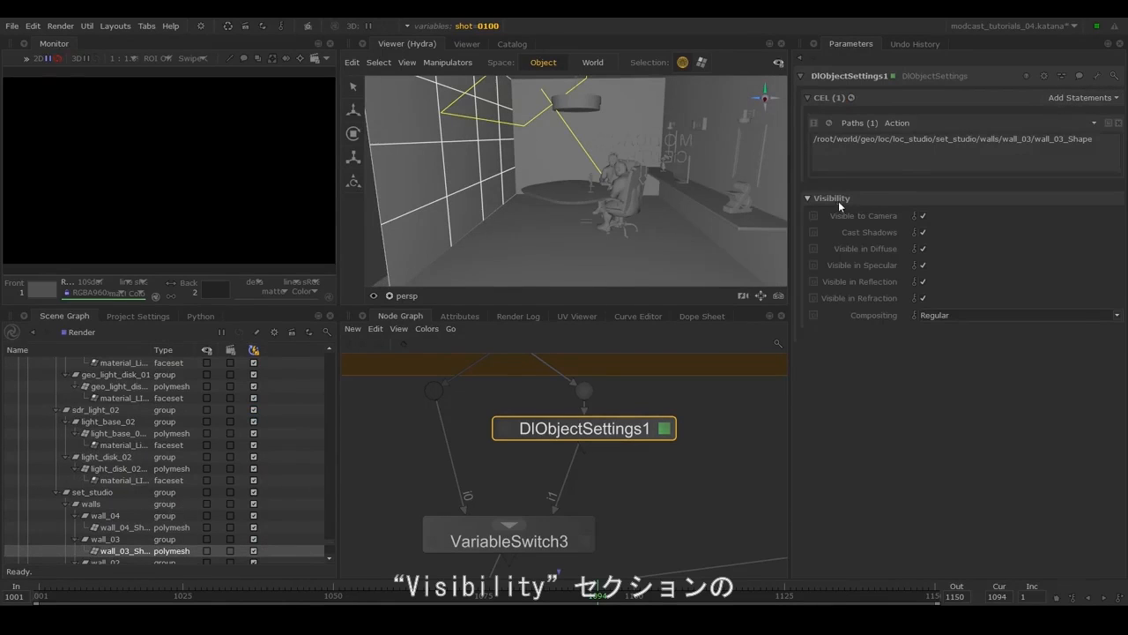
click(922, 217)
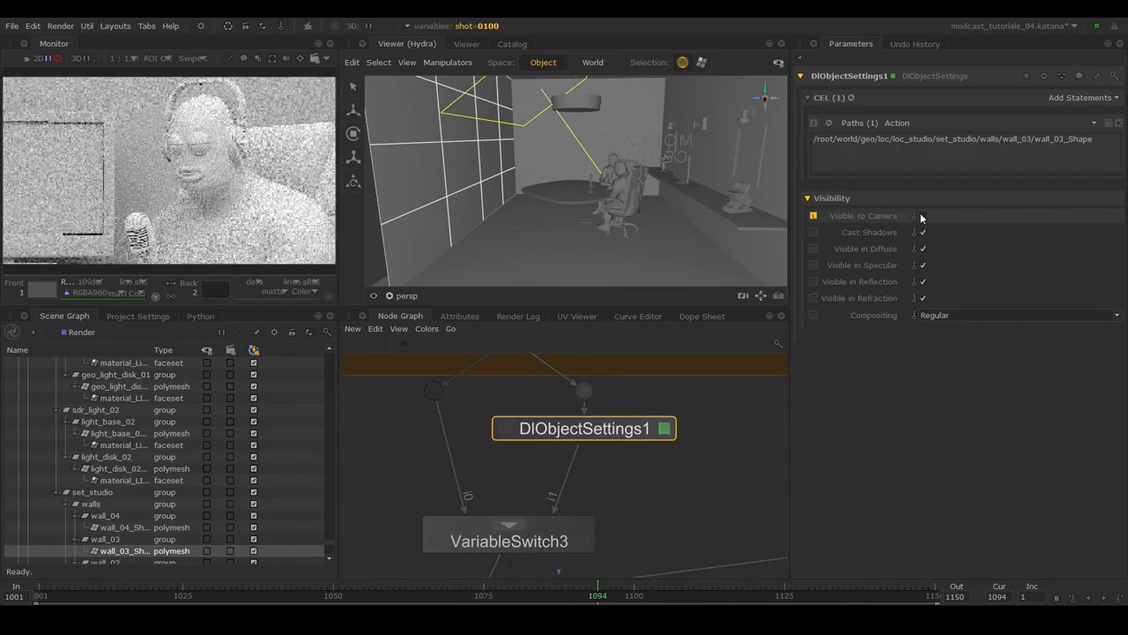
Check the hidden wall in the render by switching the global shot variable to 0120 and 0150
click(490, 27)
click(495, 79)
click(505, 151)
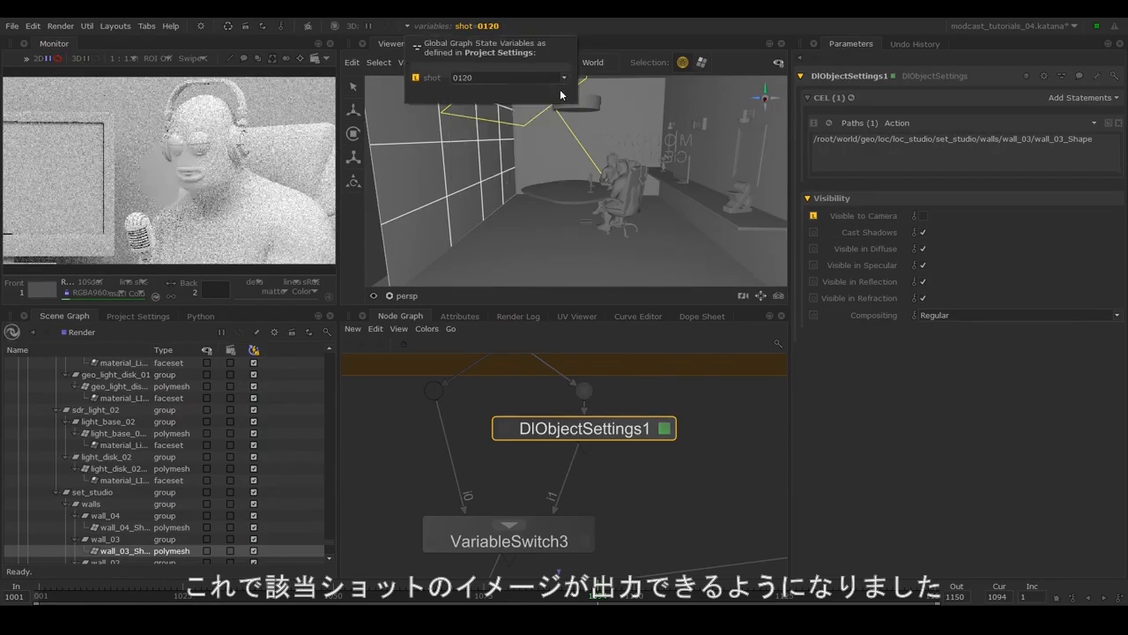
click(529, 78)
click(482, 135)
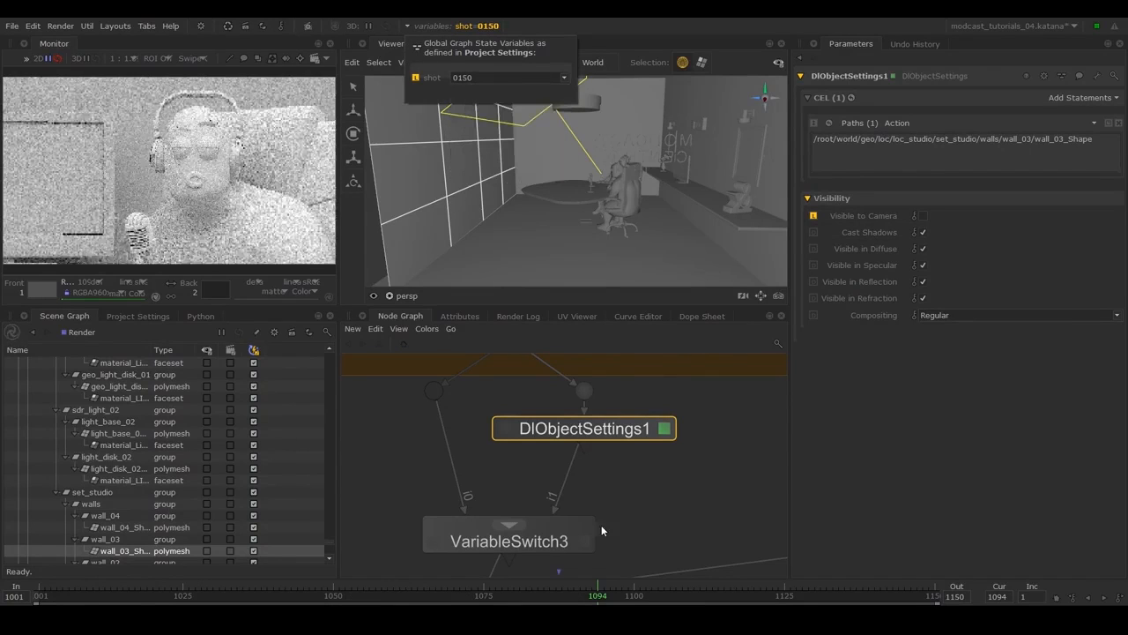
Group the per-shot override nodes as pershot_overrides and disable the group
scroll(627, 493, down, 5)
drag(635, 505, 529, 436)
key(ctrl+g)
drag(584, 473, 574, 446)
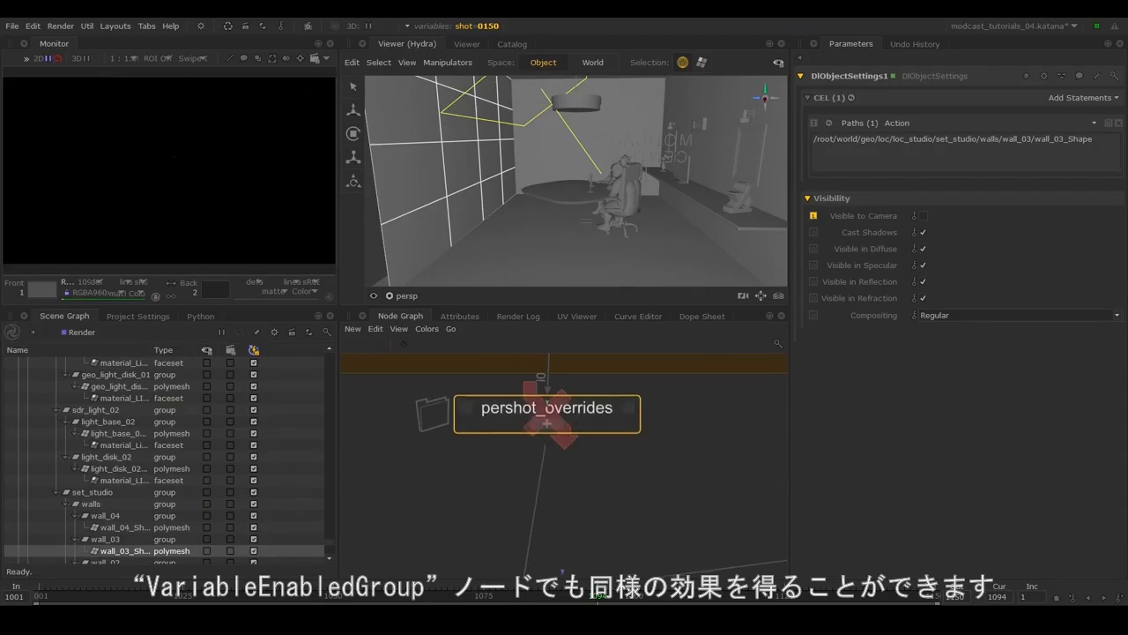
click(607, 451)
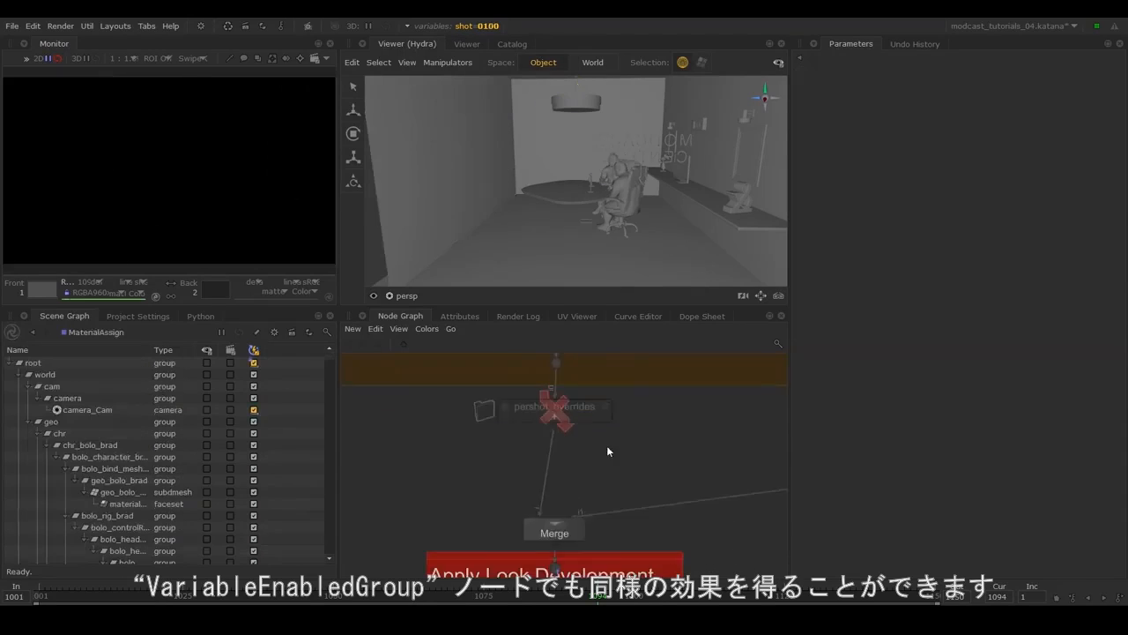
Add a VariableEnabledGroup node between pershot_overrides and Merge, collapse it and open its parameters
key(Tab)
click(638, 453)
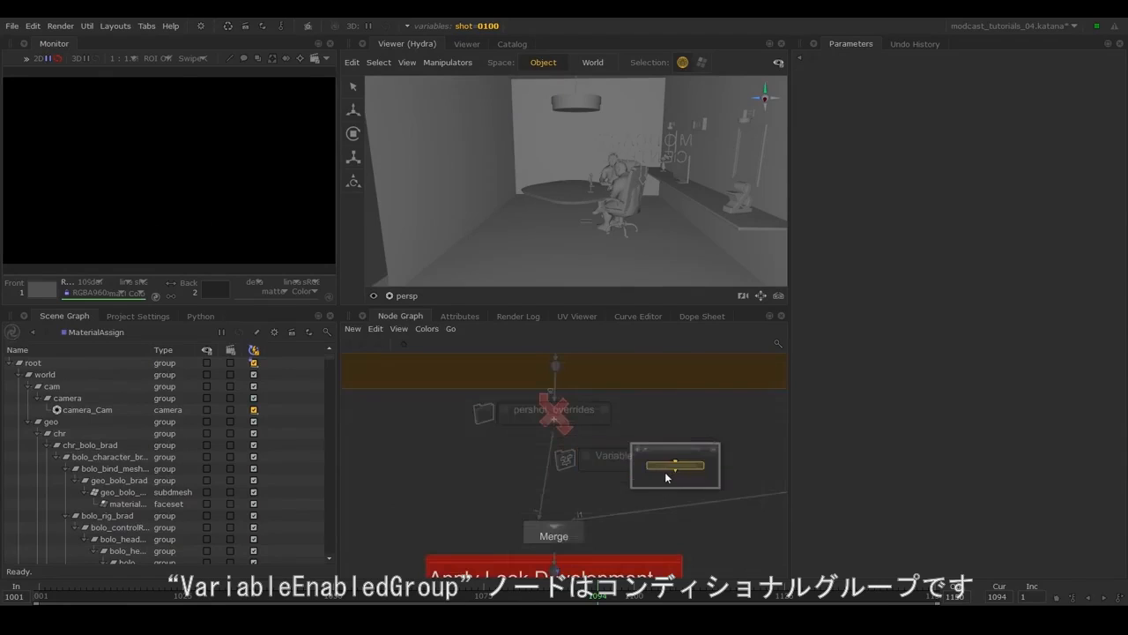
drag(675, 467, 542, 528)
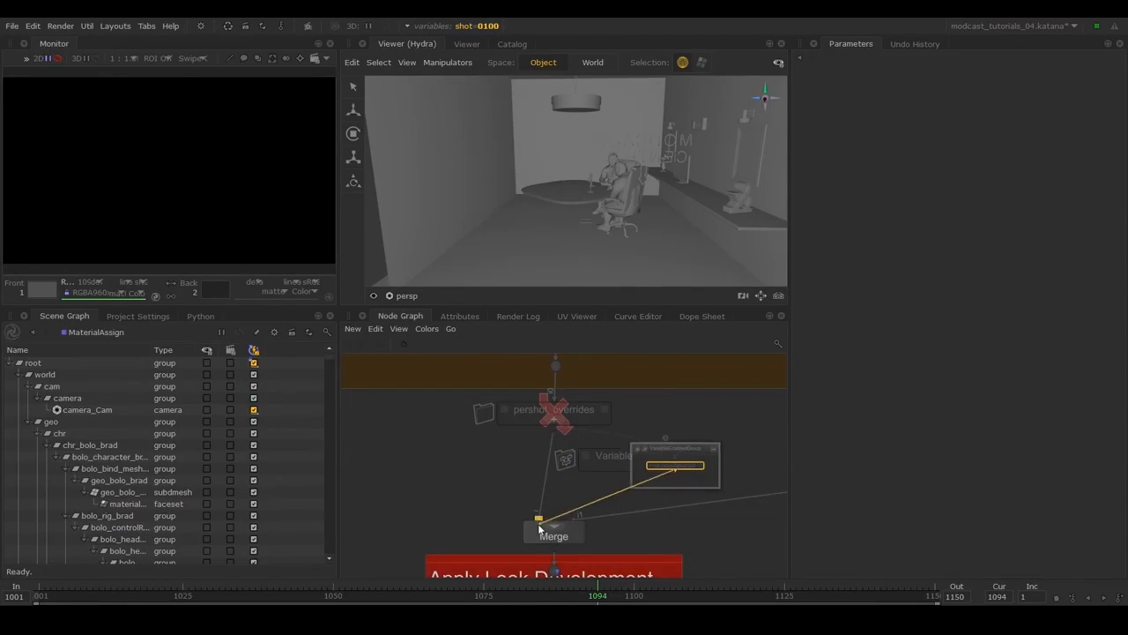
click(542, 529)
click(715, 449)
drag(666, 457, 575, 456)
key(e)
double_click(874, 97)
text(shot)
key(Tab)
text(0100 0120 )
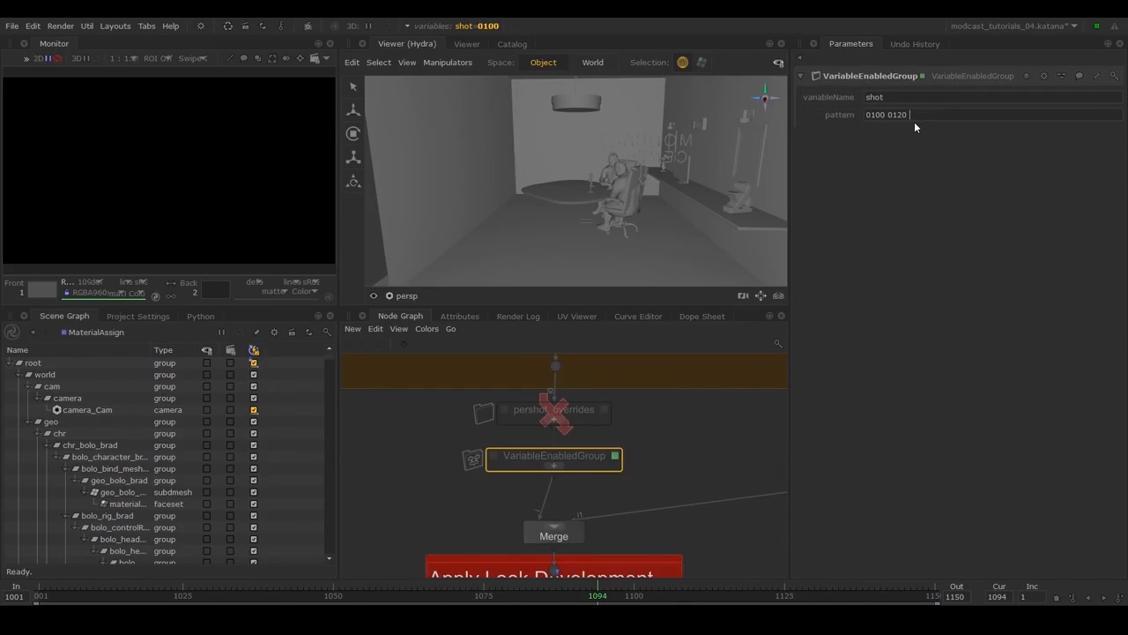
text(0150)
key(Return)
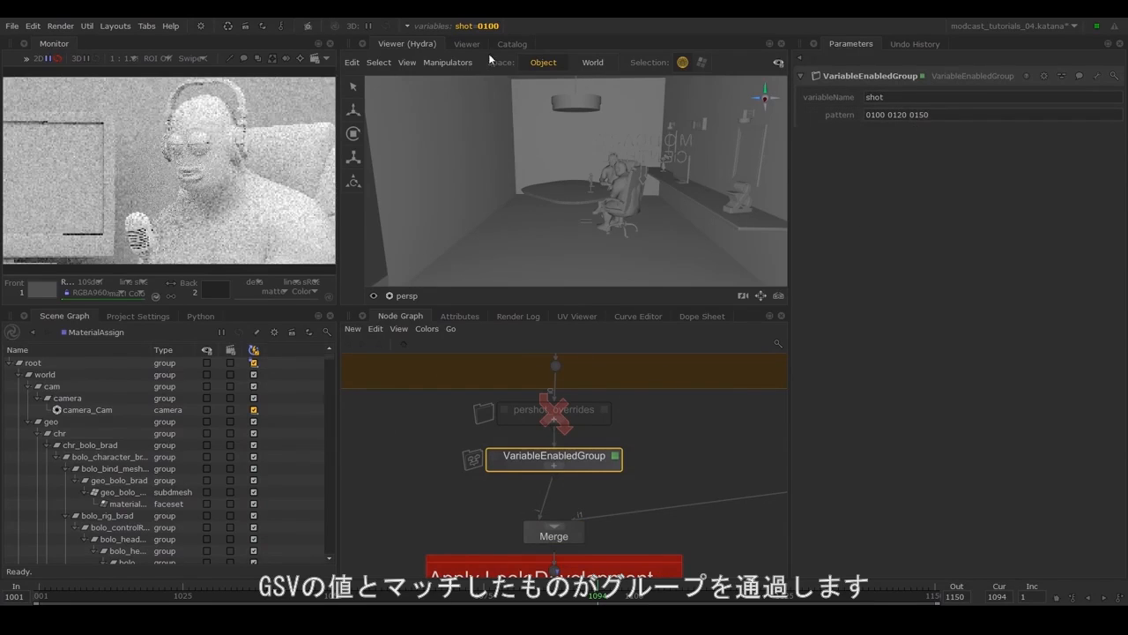
Test the VariableEnabledGroup by switching the global shot variable between shots, including 0120
click(467, 25)
click(520, 77)
click(556, 106)
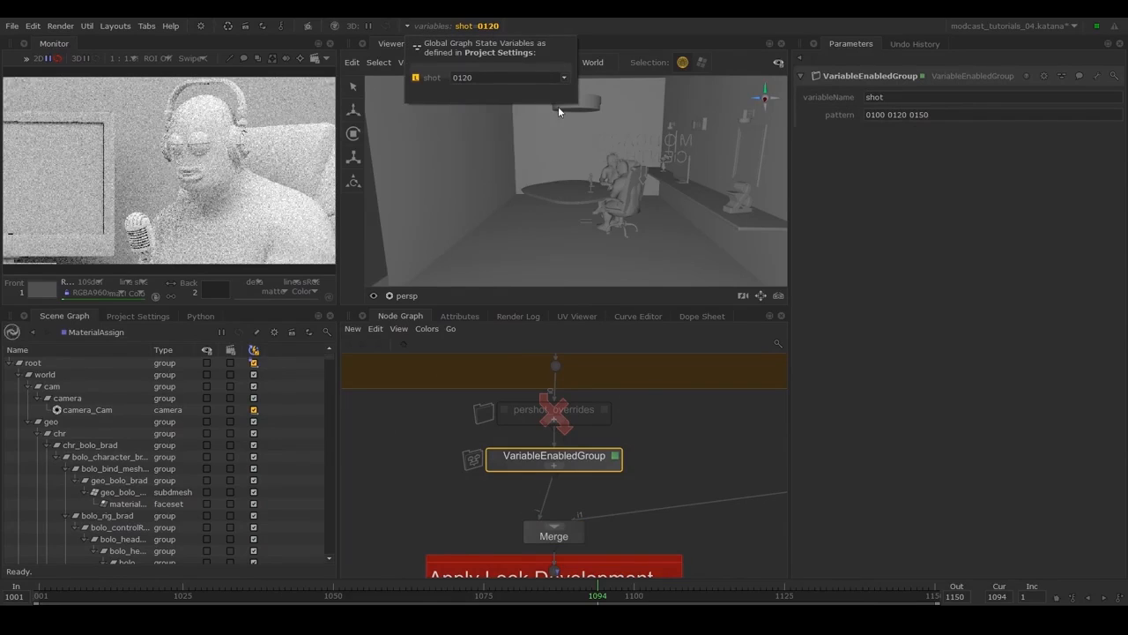
click(565, 78)
click(495, 97)
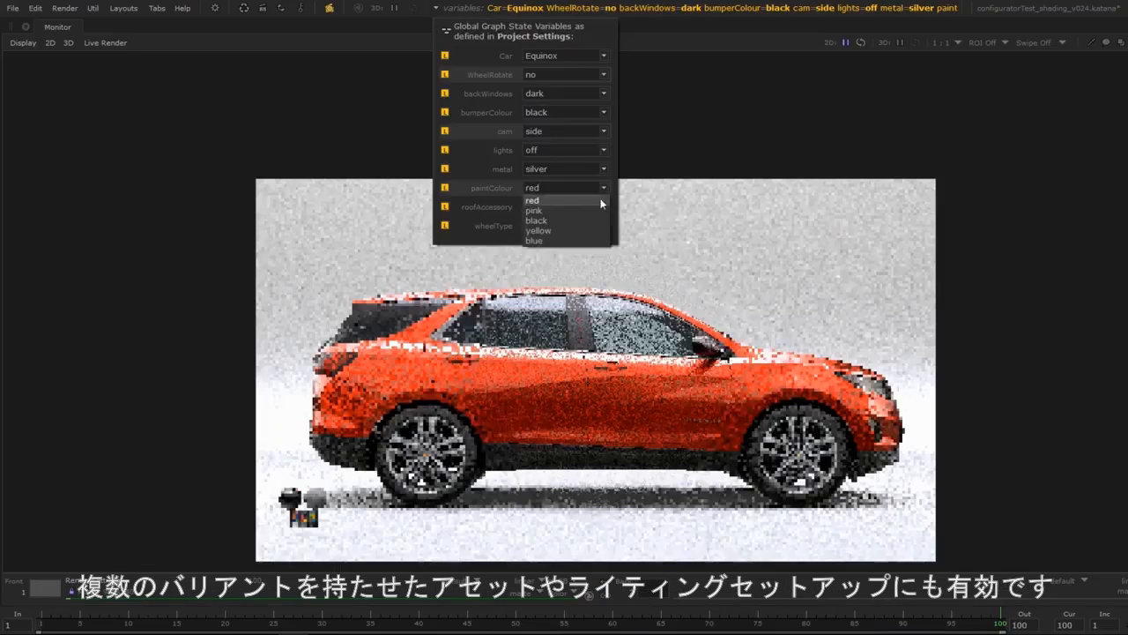
In the car configurator scene, set the paintColour variable to yellow and roofAccessory to on
click(605, 188)
click(604, 188)
click(604, 184)
click(603, 187)
click(601, 222)
click(605, 207)
click(606, 217)
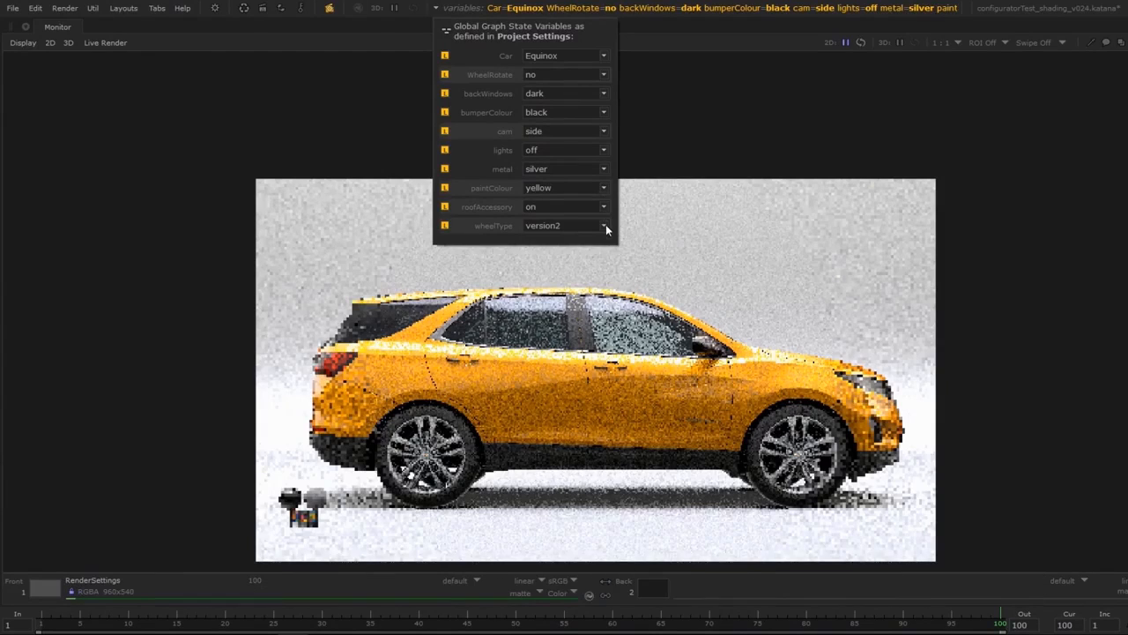